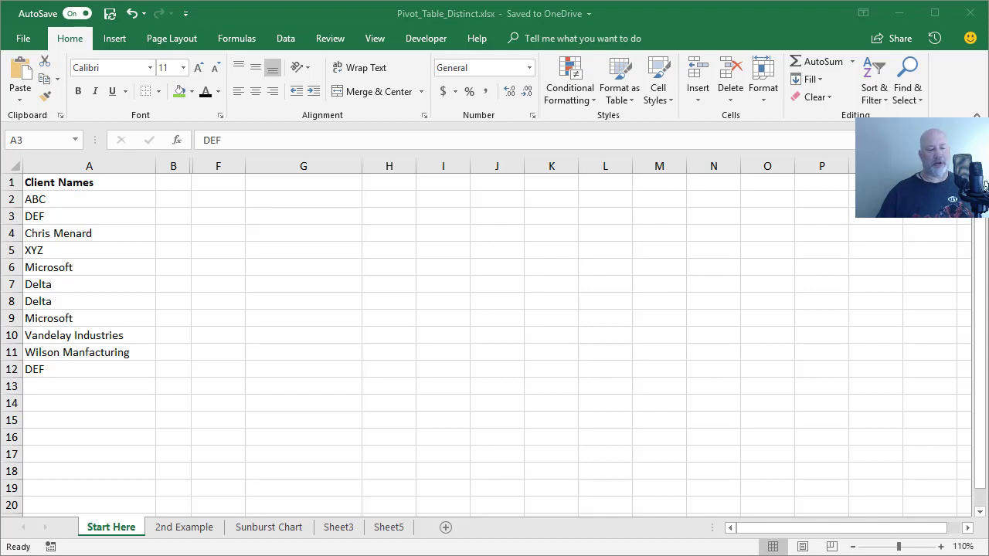
key(alt+Tab)
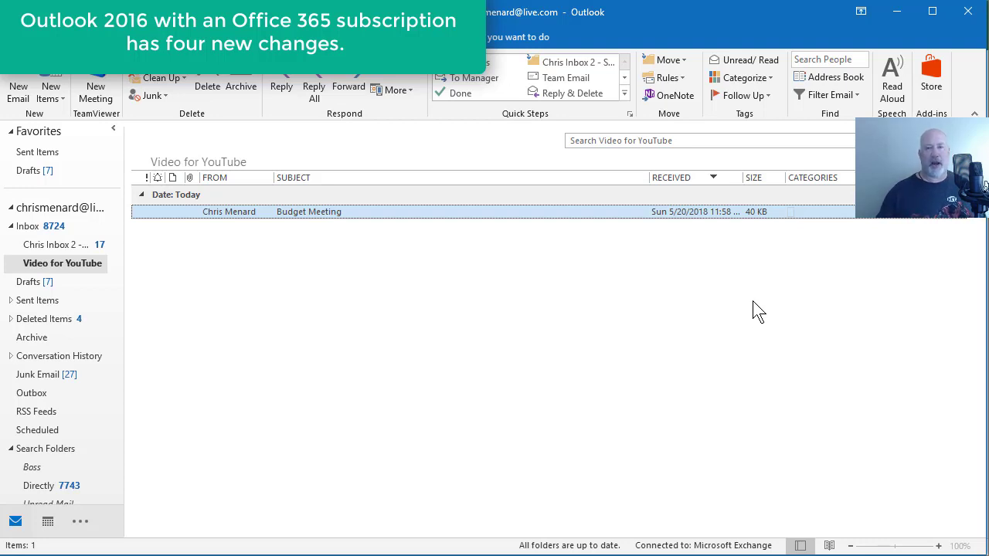
click(894, 19)
click(184, 291)
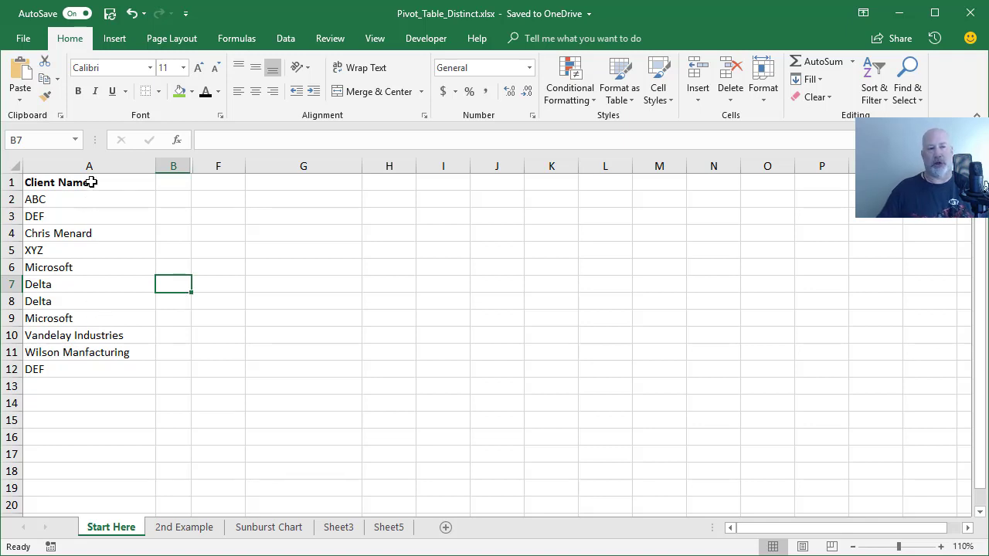
Step: Review the client and product data on the 2nd Example sheet and the Client Names column on Start Here
click(186, 528)
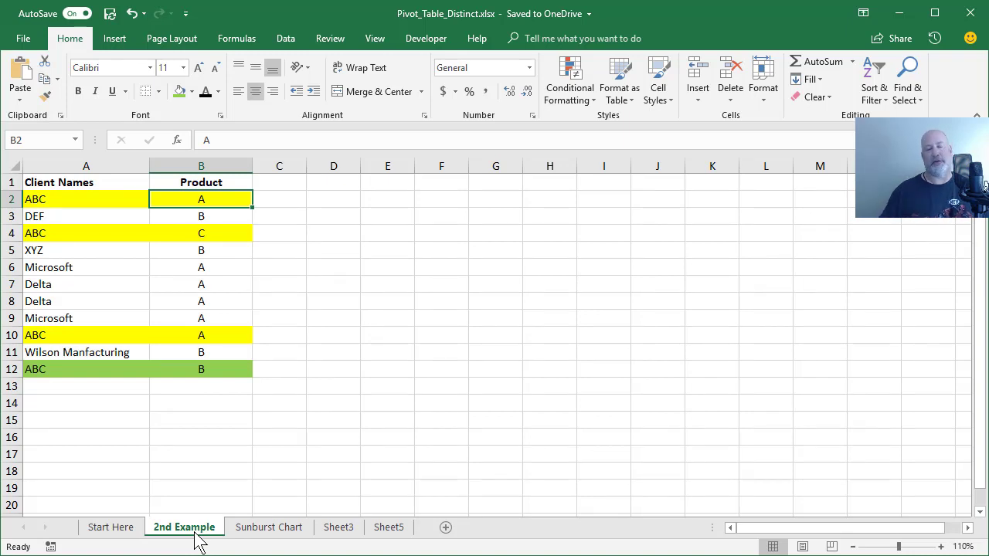
click(116, 530)
click(83, 168)
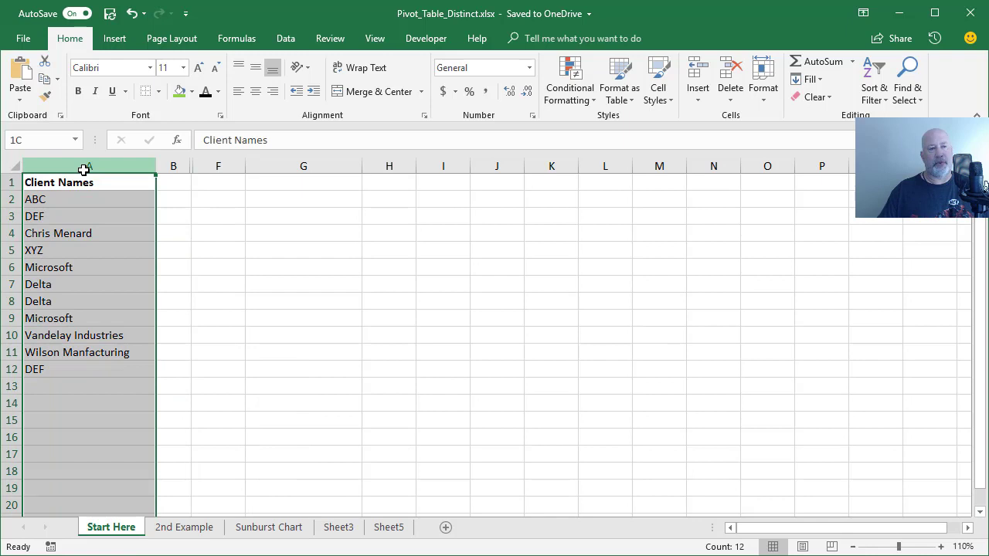
Step: Create a PivotTable on a new worksheet from the client list A1:A12, without adding it to the Data Model
click(92, 195)
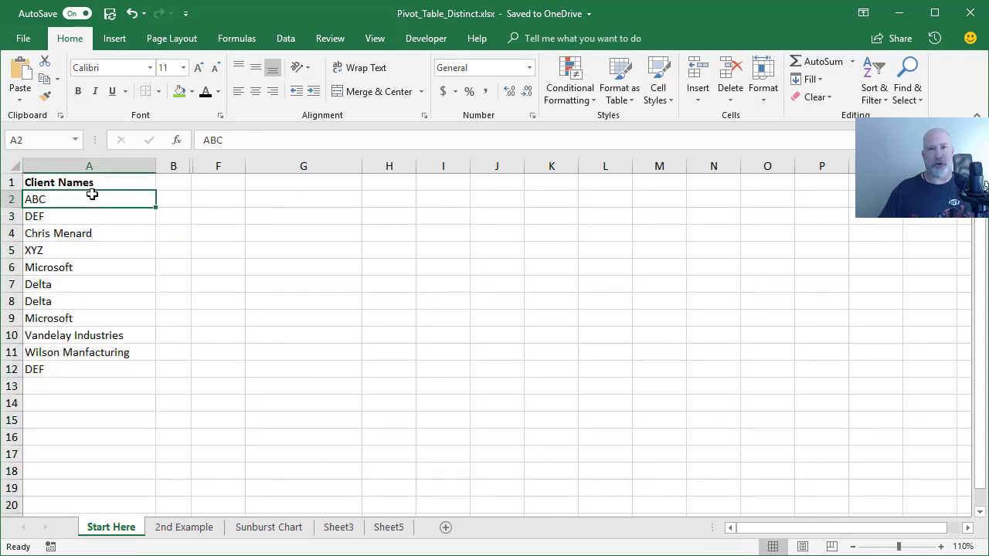
click(114, 39)
click(27, 77)
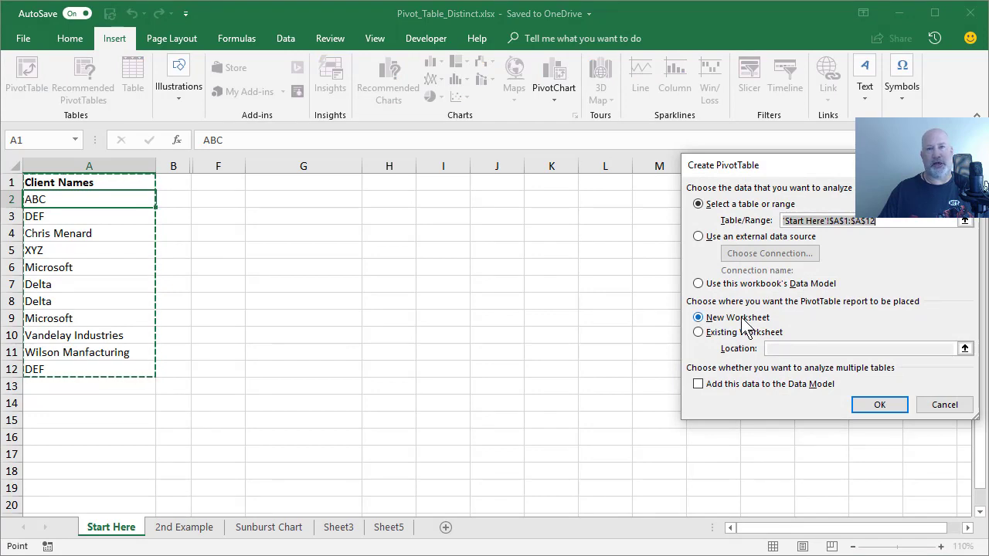
click(872, 410)
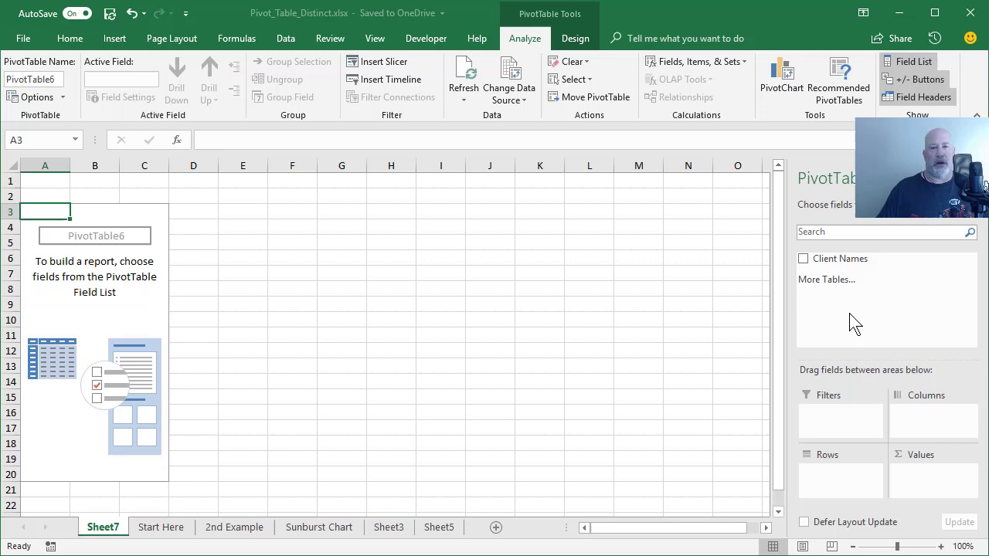
Step: Add Client Names to both the rows and values of the PivotTable and compare it with the source list
click(803, 262)
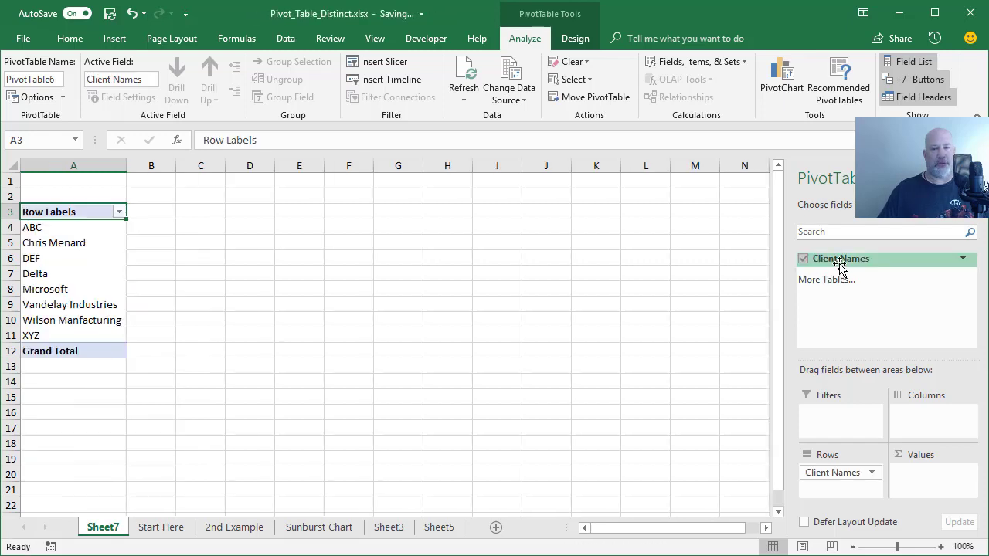
drag(835, 265, 934, 482)
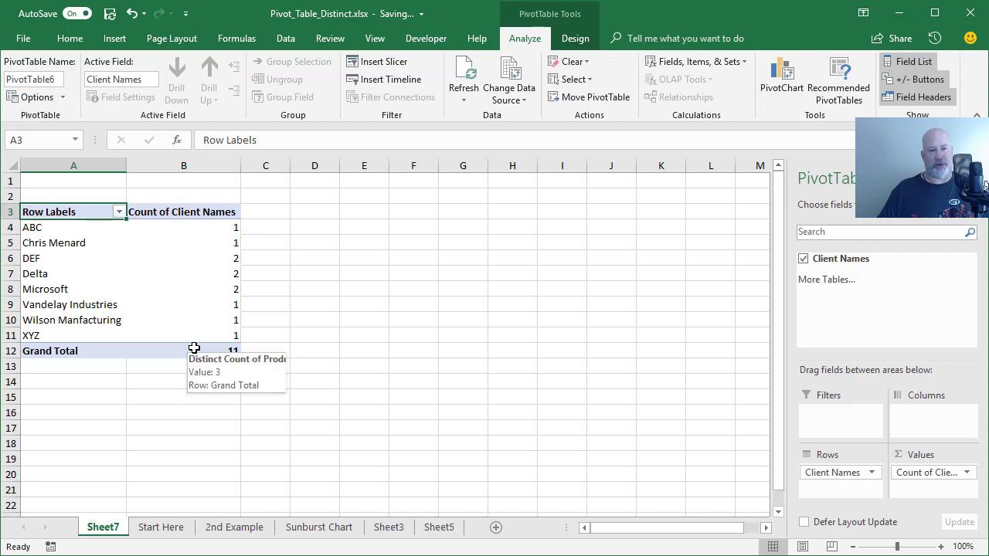
click(170, 536)
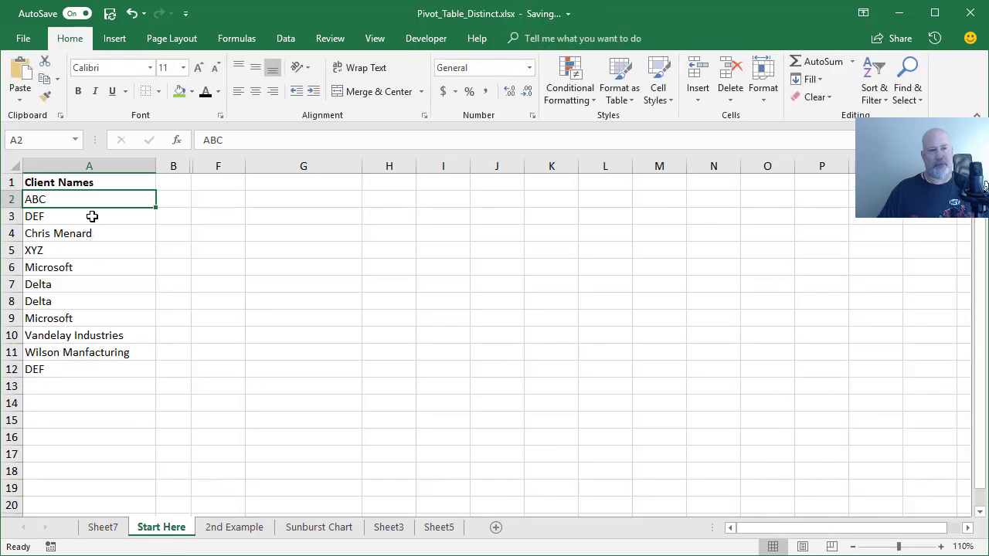
click(114, 533)
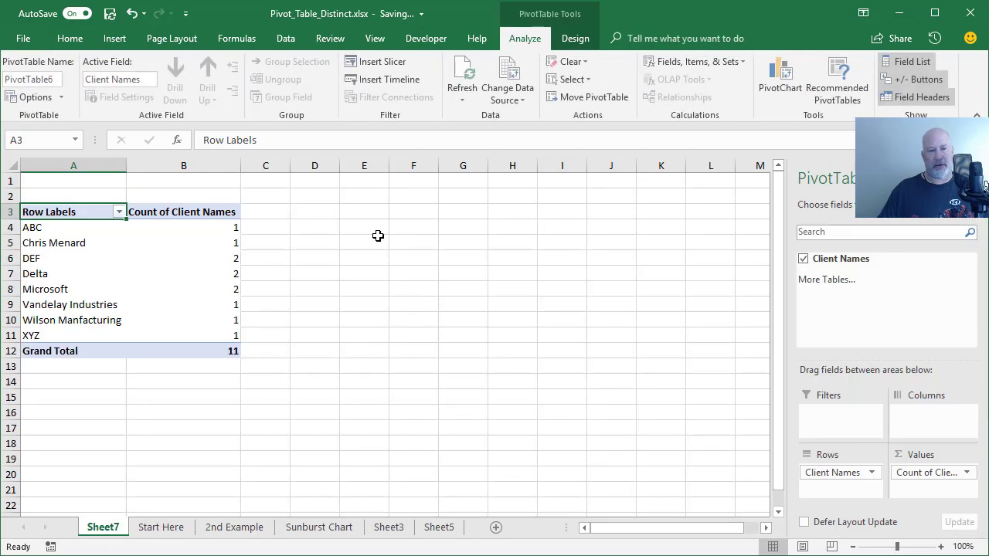
Step: Check which summary functions are available for the Count of Client Names value field
double_click(189, 215)
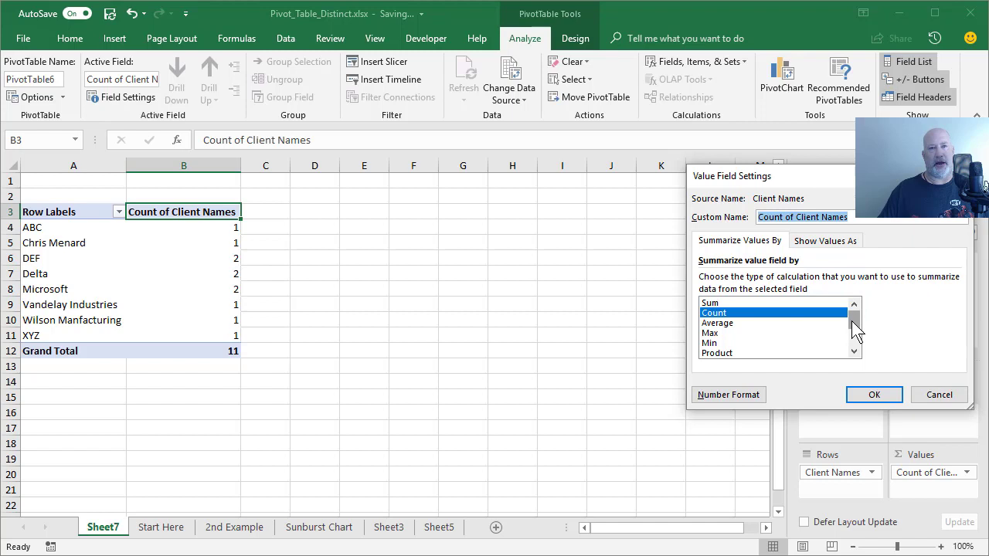
drag(851, 320, 847, 365)
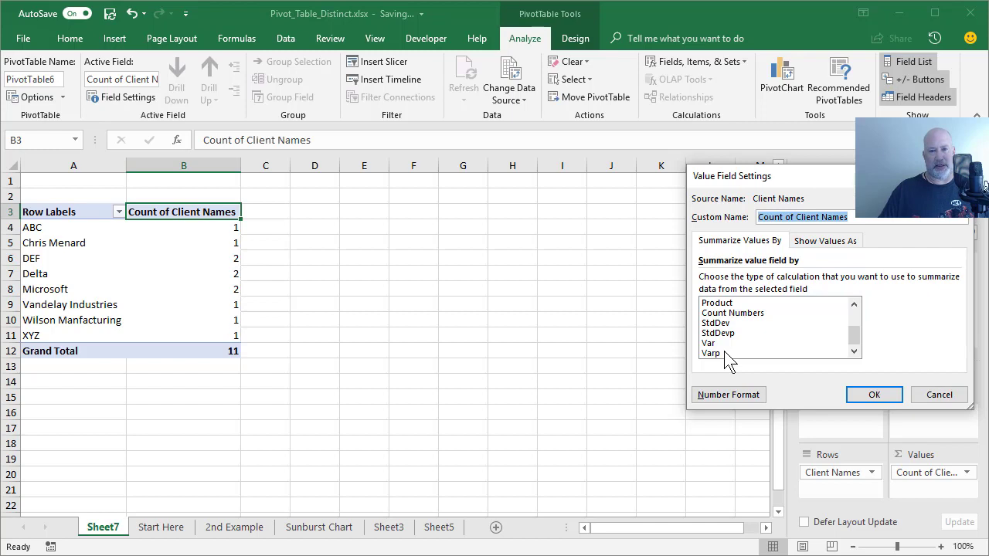
click(941, 395)
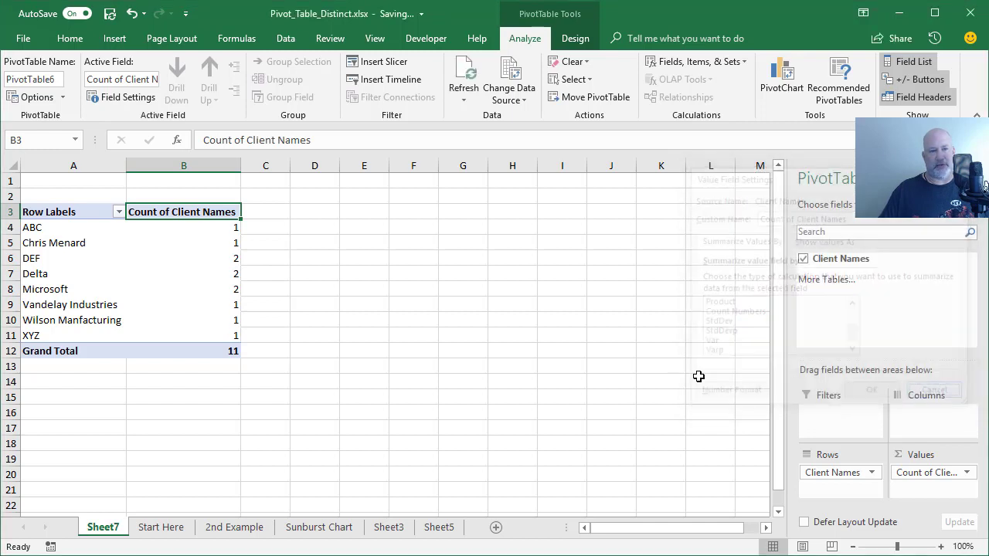
Step: Delete the Sheet7 worksheet containing the PivotTable
right_click(112, 531)
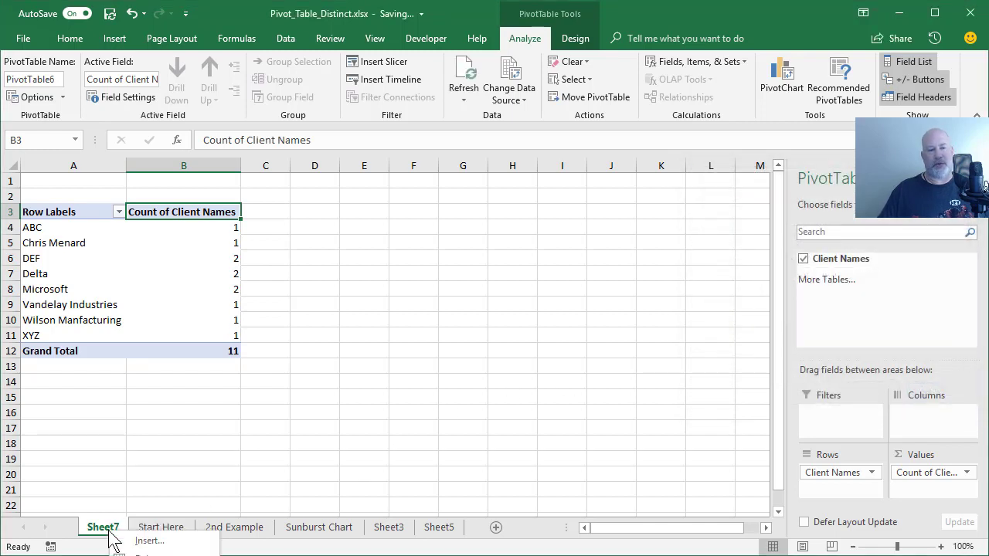
click(139, 555)
click(612, 522)
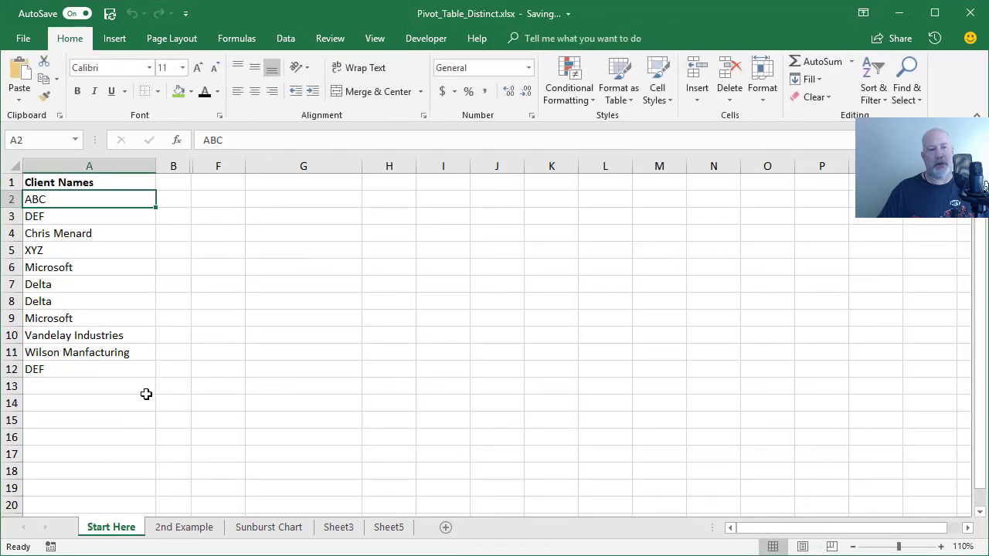
Step: Create a PivotTable on a new worksheet from the client list A1:A12, adding the data to the Data Model
click(106, 231)
click(117, 42)
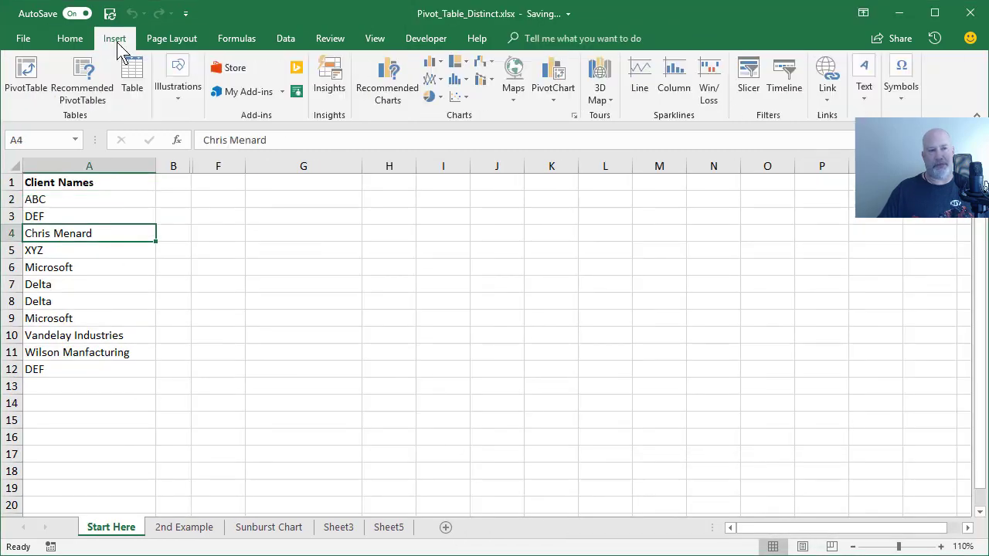
click(27, 69)
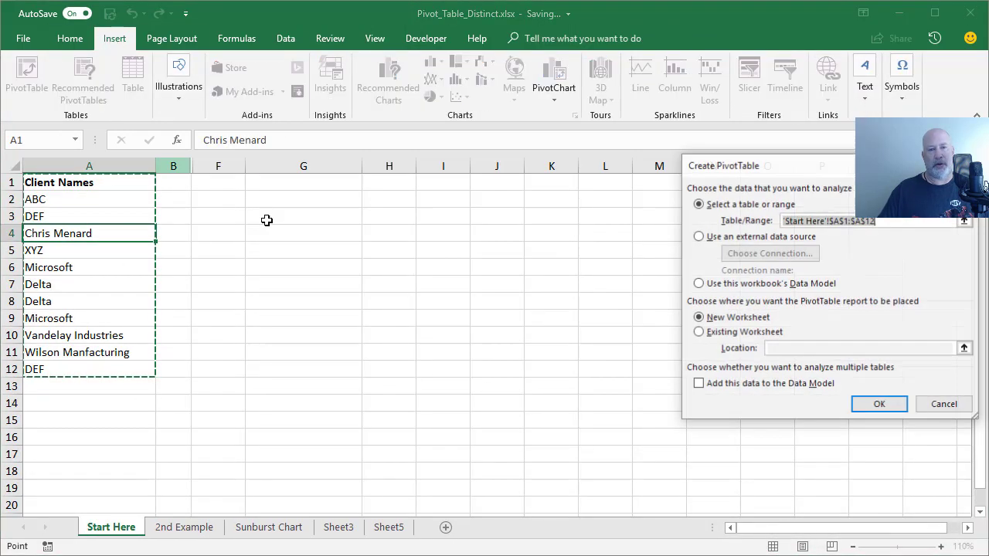
click(724, 391)
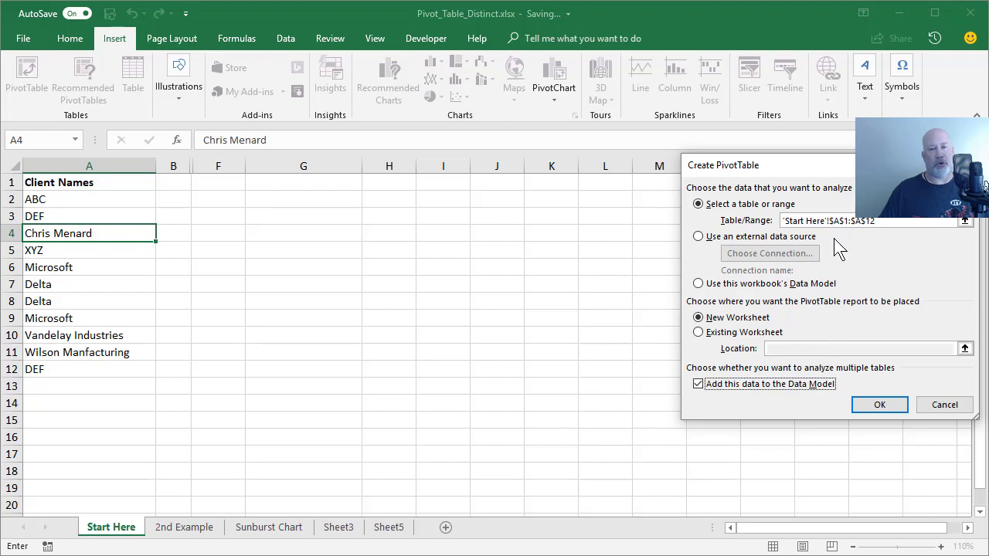
click(879, 404)
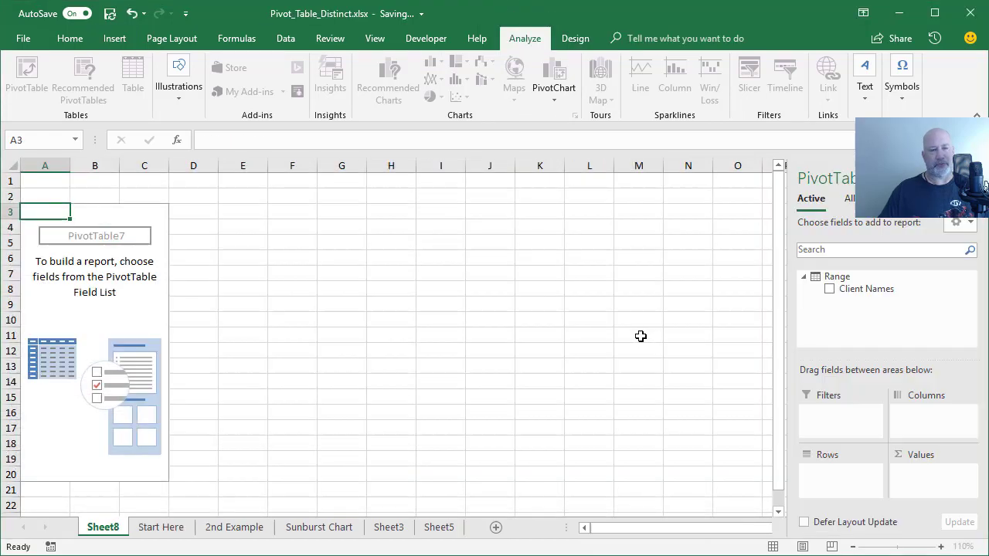
Step: Place Client Names in both the rows and values of the PivotTable, summarizing the values by Distinct Count
drag(836, 290, 833, 473)
drag(858, 290, 927, 480)
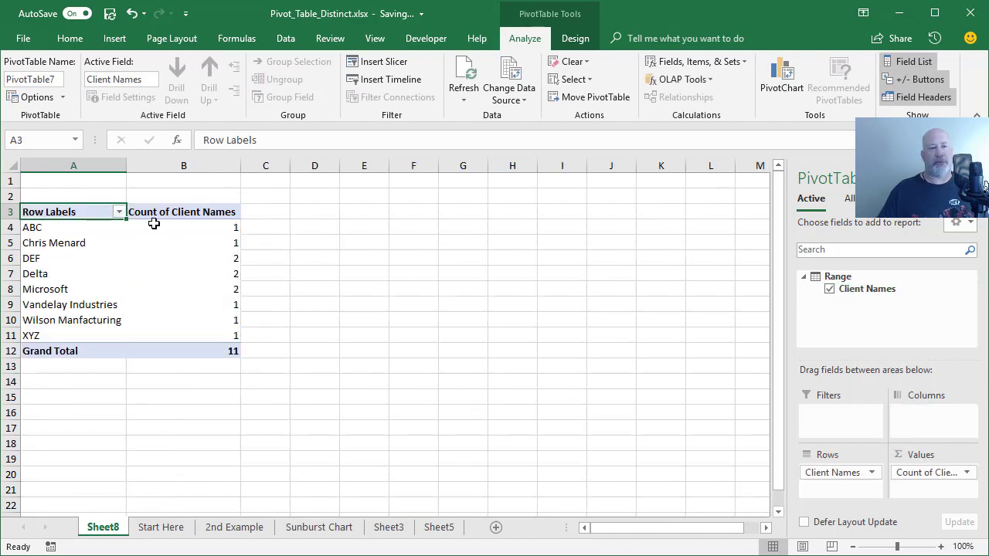
double_click(160, 211)
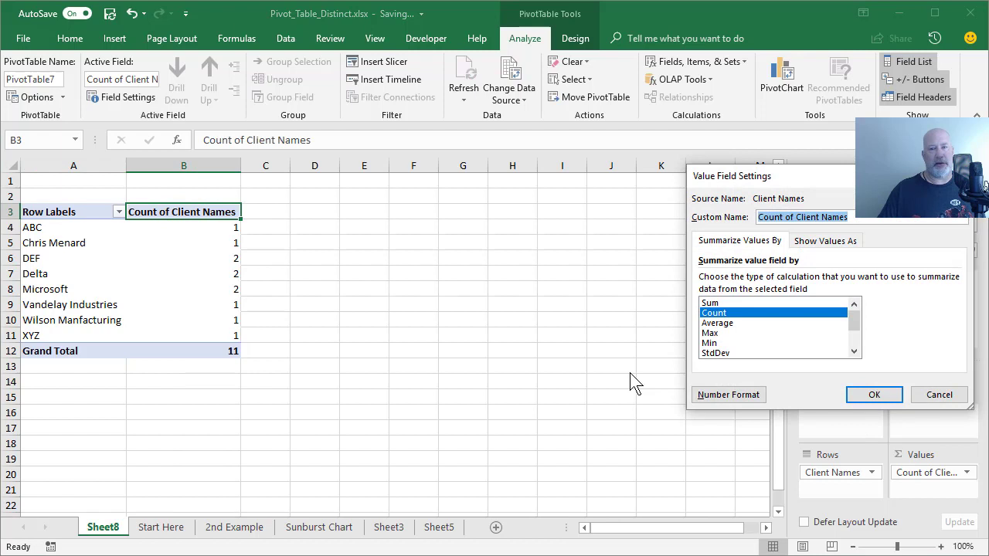
drag(858, 312, 855, 354)
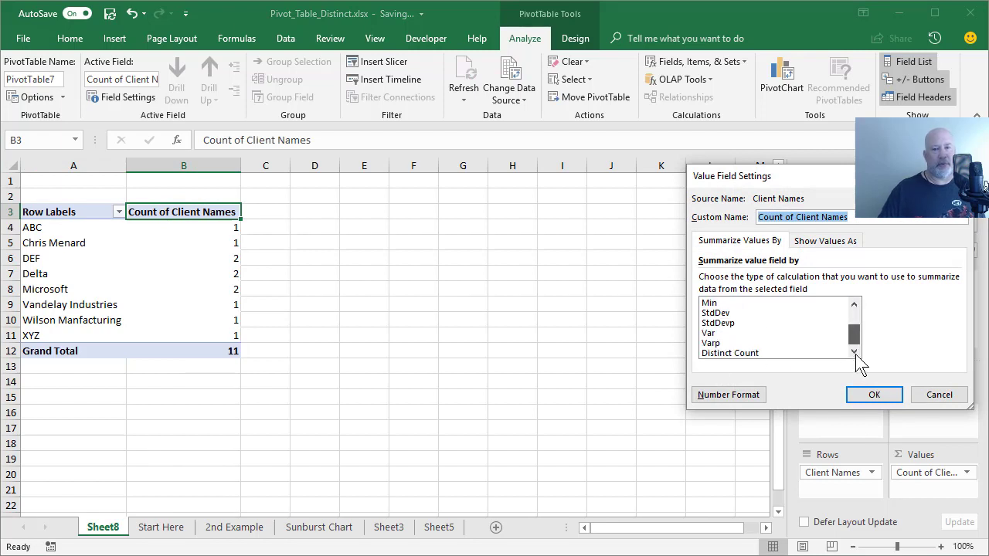
click(732, 353)
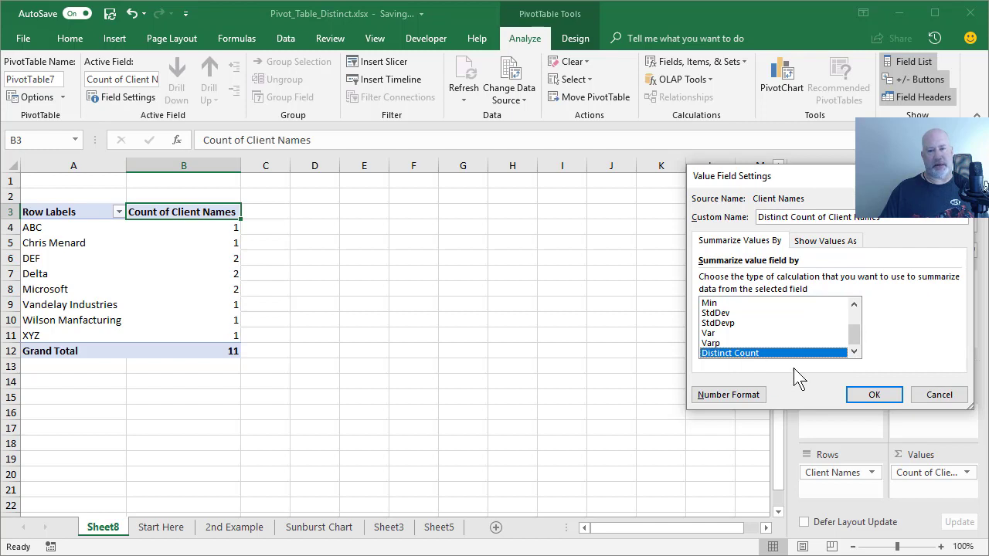
click(874, 395)
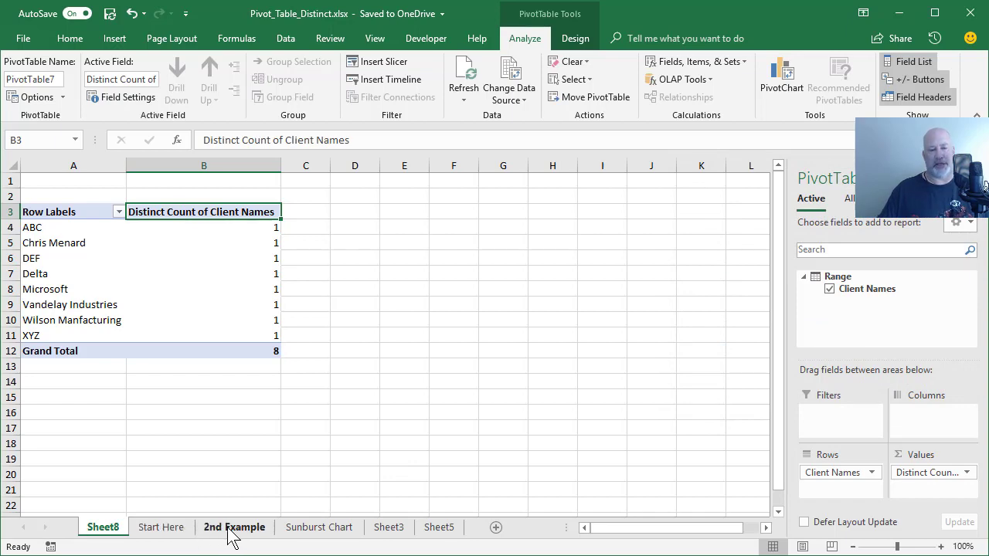
Step: Copy the client list A1:A12 on the Start Here sheet and paste it at cell H1
click(184, 532)
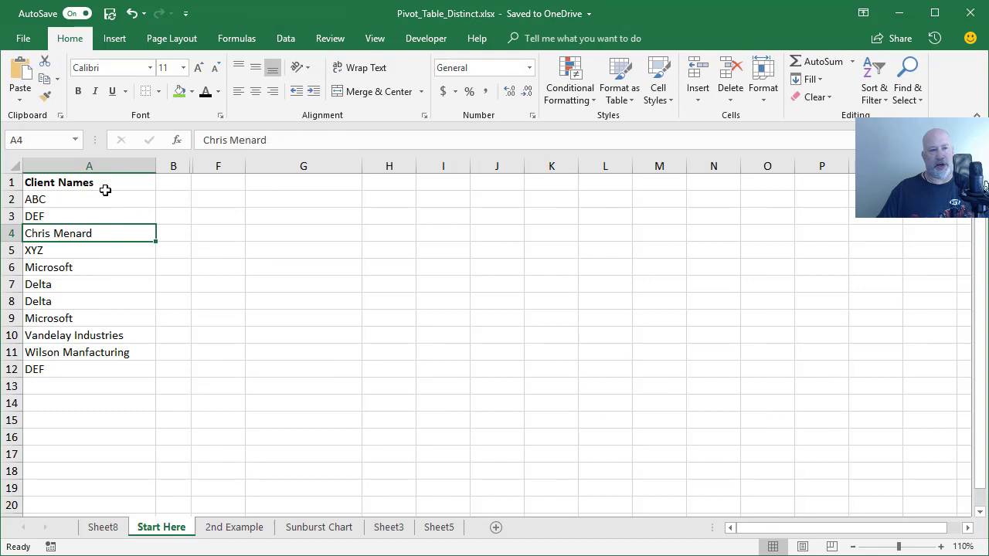
drag(105, 185, 106, 363)
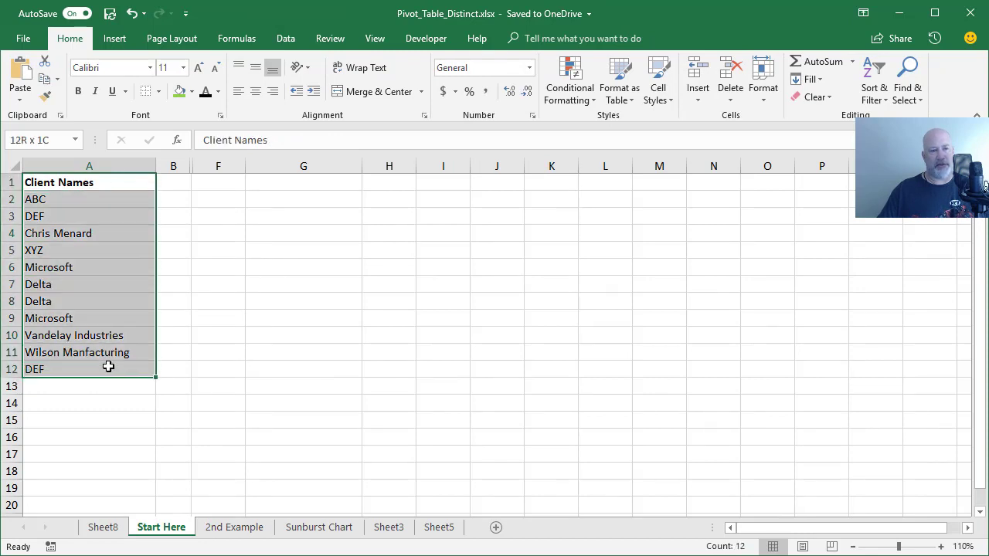
right_click(125, 303)
click(153, 331)
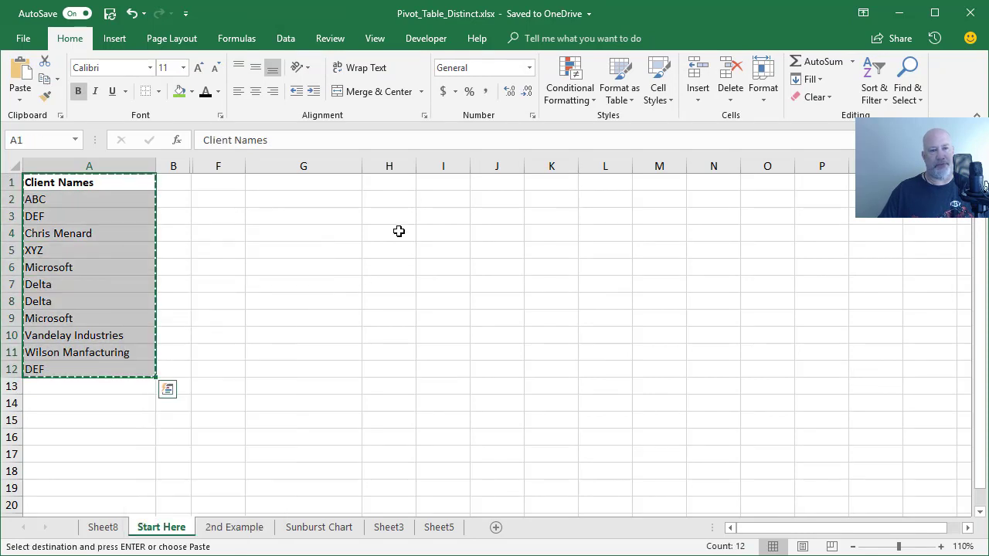
right_click(394, 181)
click(427, 250)
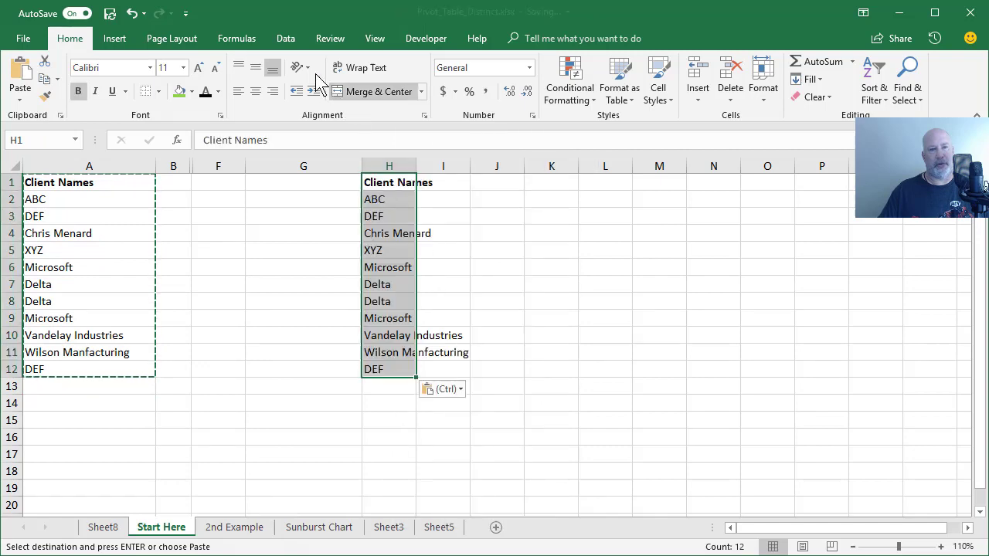
Step: Remove duplicates from the copied list in column H, comparing the Client Names column and treating the first row as headers
click(285, 41)
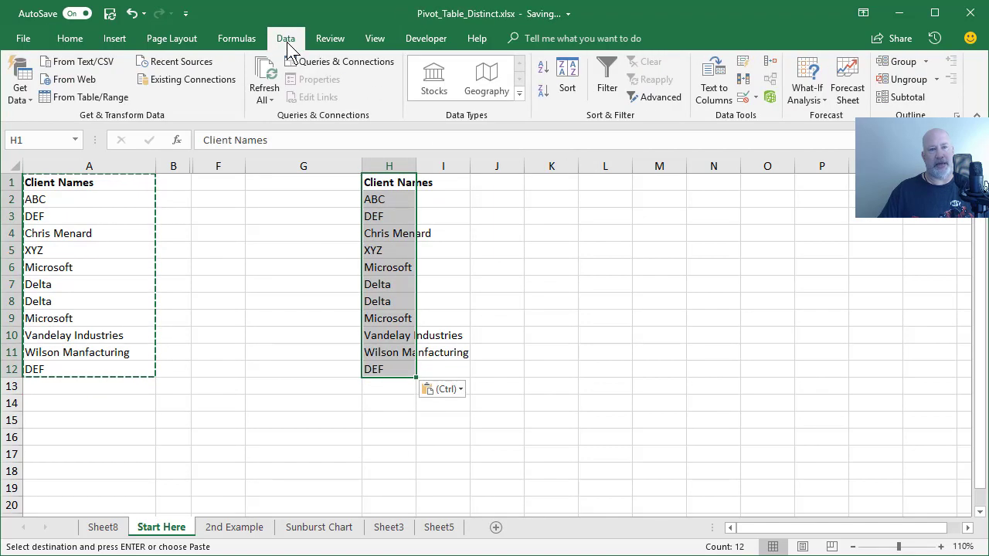
click(747, 80)
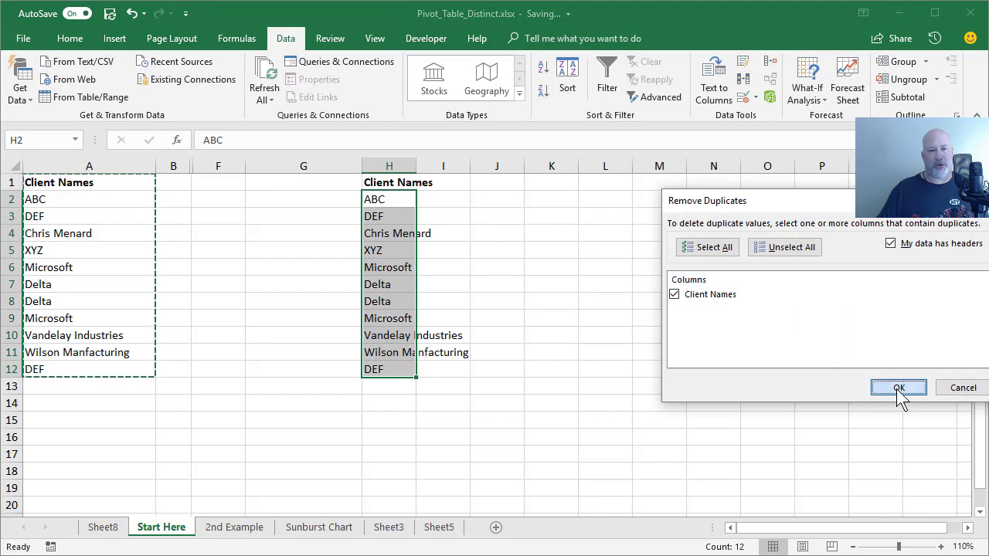
click(896, 389)
click(652, 525)
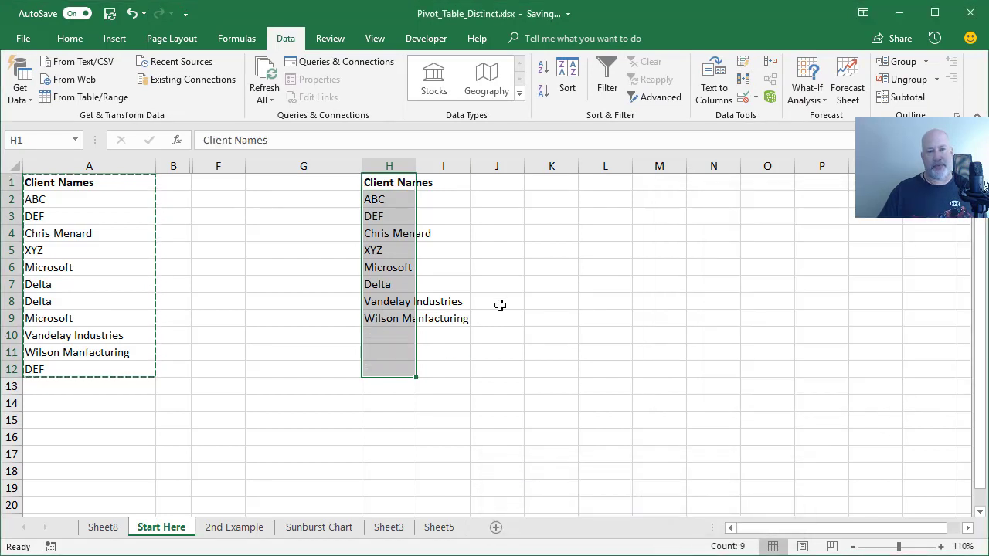
Step: Select the client names in H2:H9 to check their count, and compare them with the original list
click(407, 217)
drag(392, 200, 401, 322)
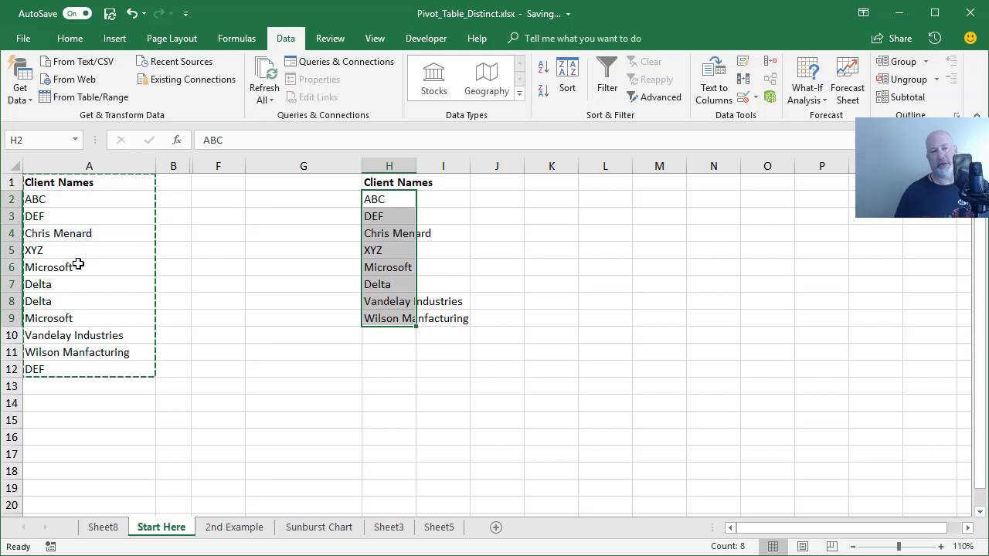
click(78, 264)
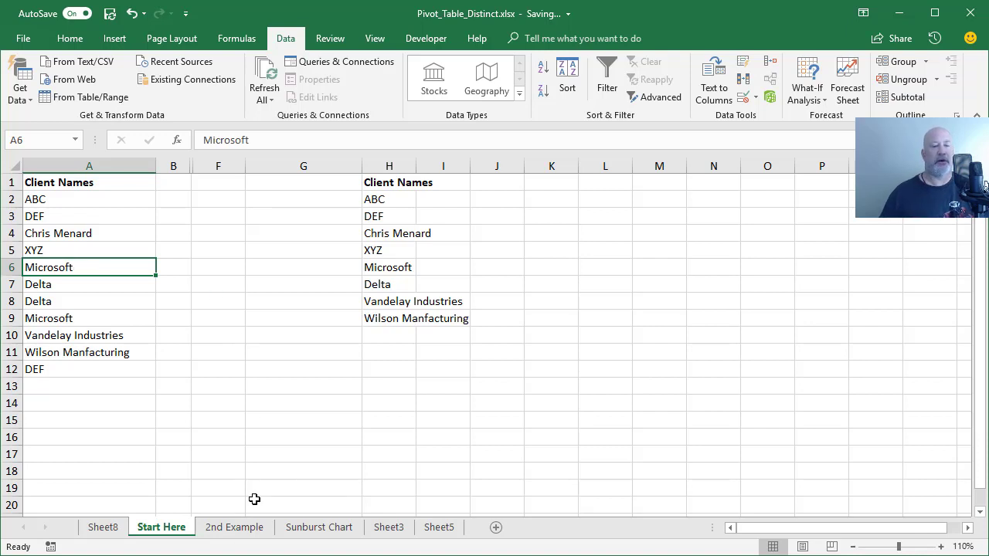
Step: Open the 2nd Example sheet
click(249, 535)
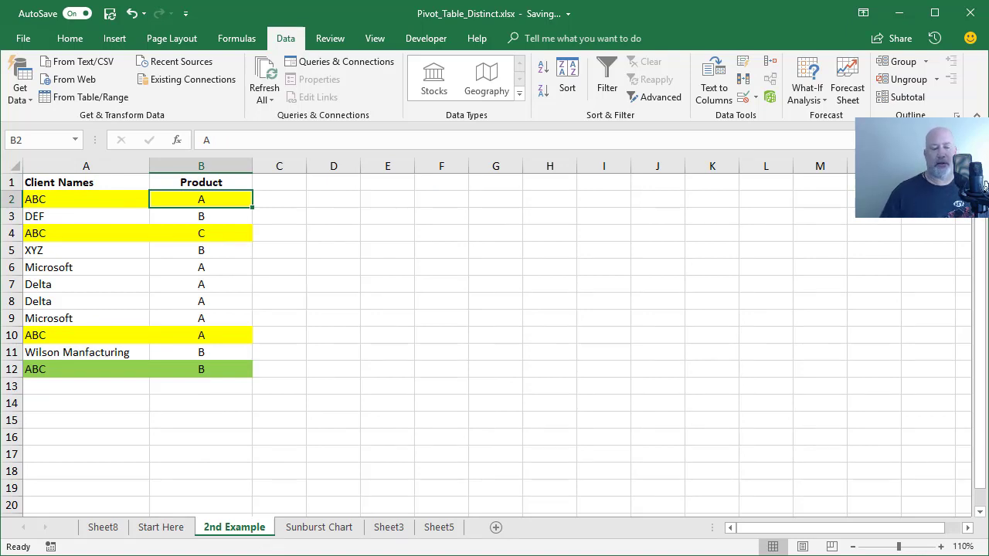
key(alt+Tab)
scroll(572, 379, up, 2)
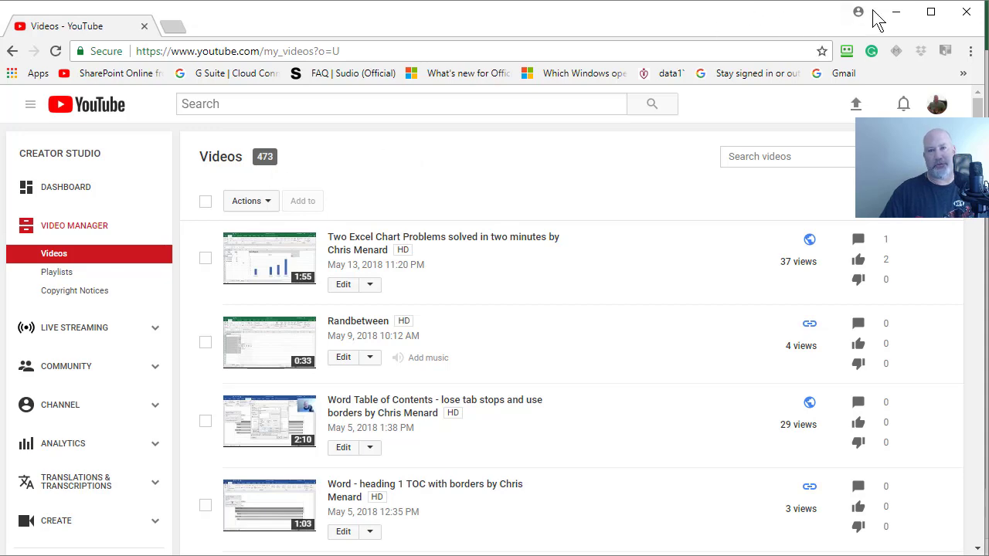
click(901, 14)
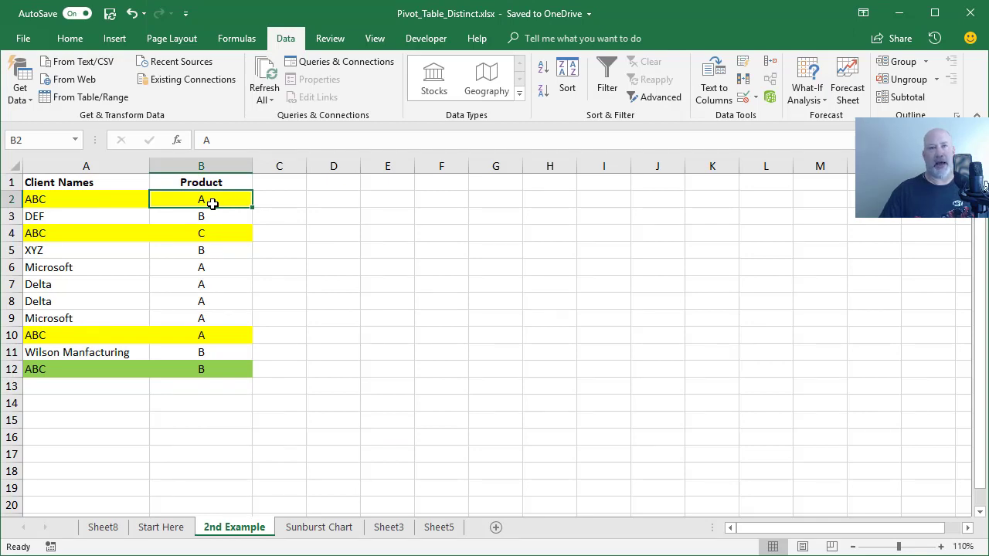
Step: Set the product for client ABC in B4 to A and compare it with the other repeated ABC and Delta rows
click(87, 201)
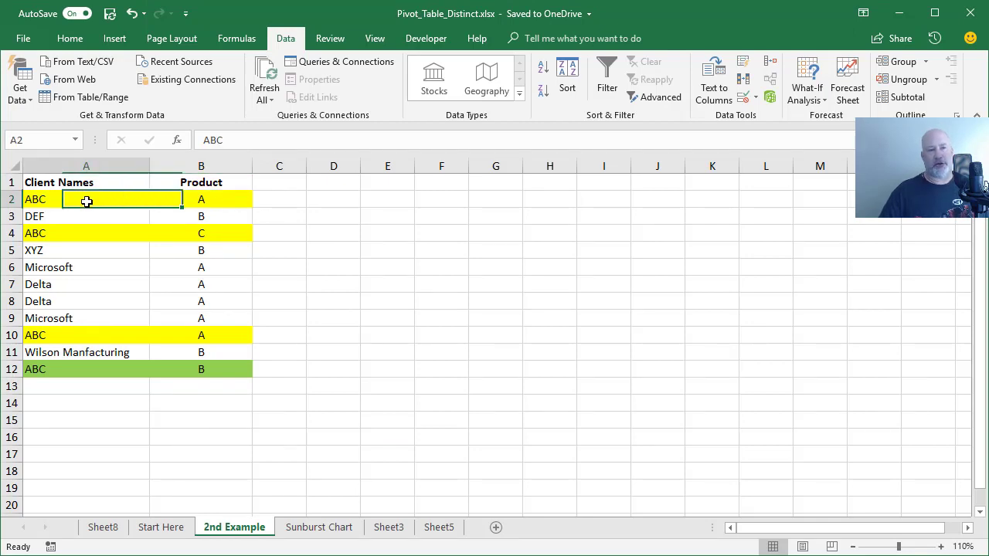
click(165, 199)
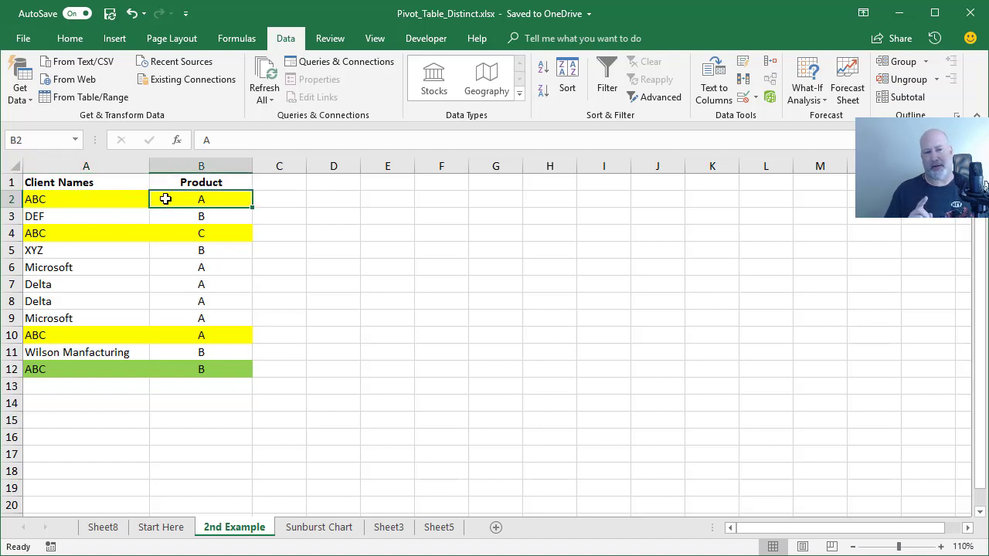
click(204, 235)
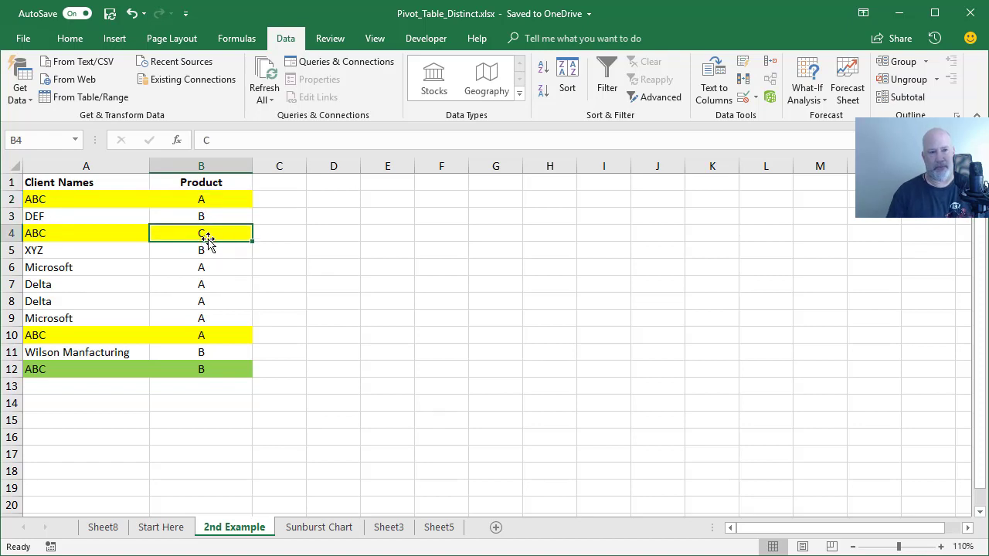
text(A)
key(Return)
click(212, 233)
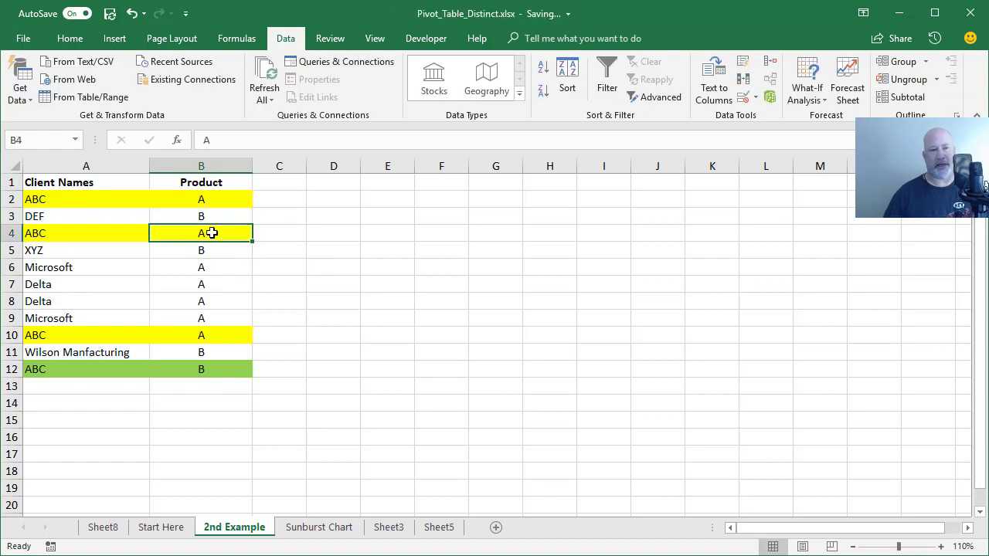
click(208, 337)
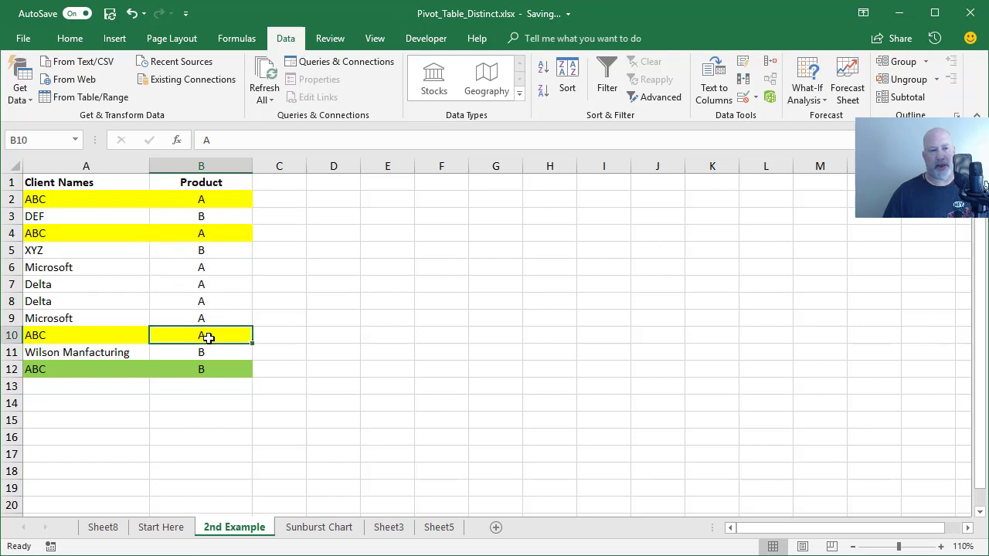
click(212, 371)
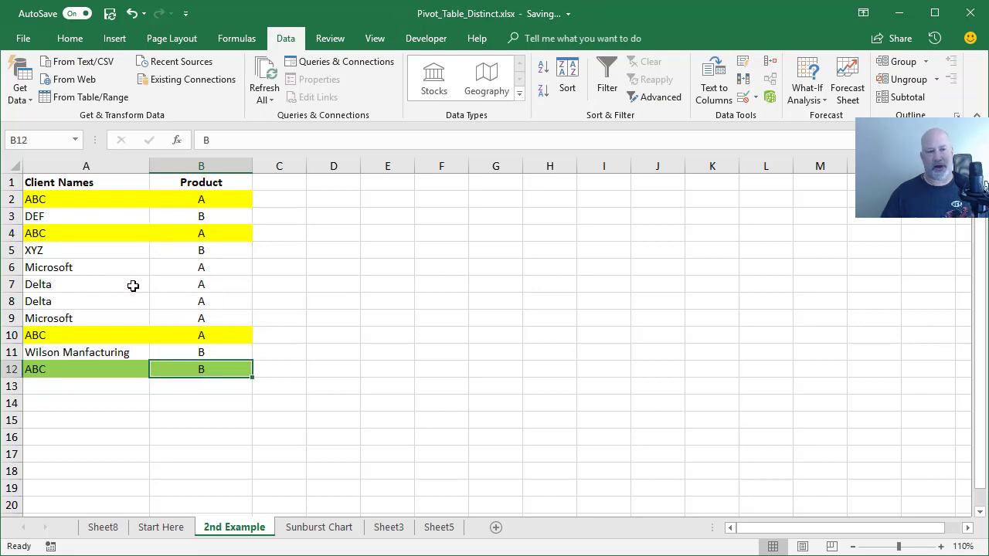
drag(108, 291, 172, 302)
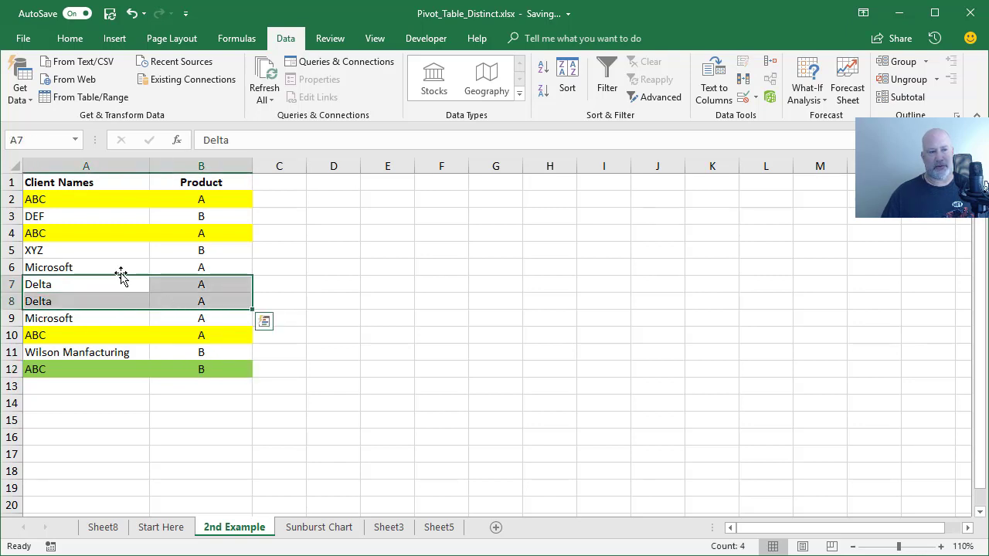
Step: Create a PivotTable from A1:B12 at cell E4 of the existing 2nd Example sheet, adding the data to the Data Model
click(141, 212)
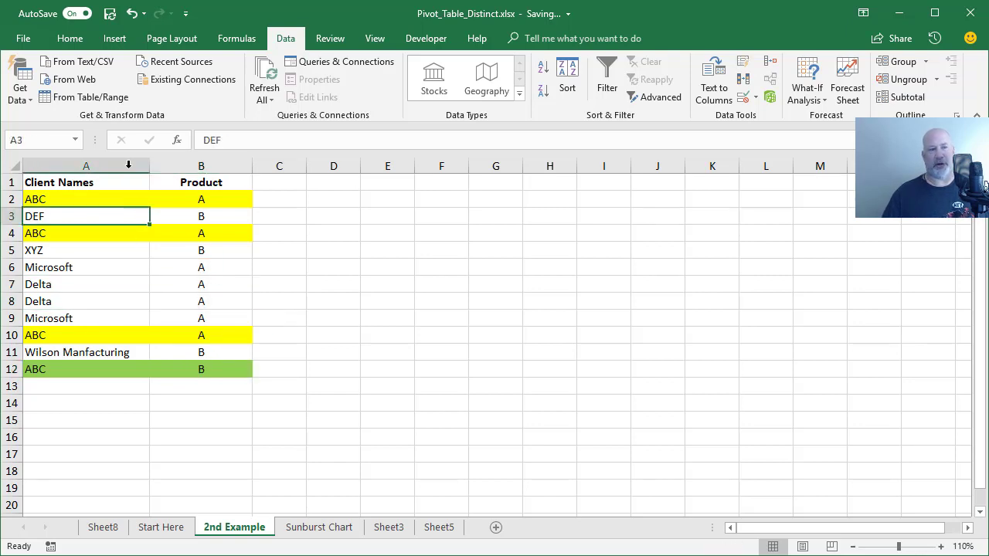
click(116, 40)
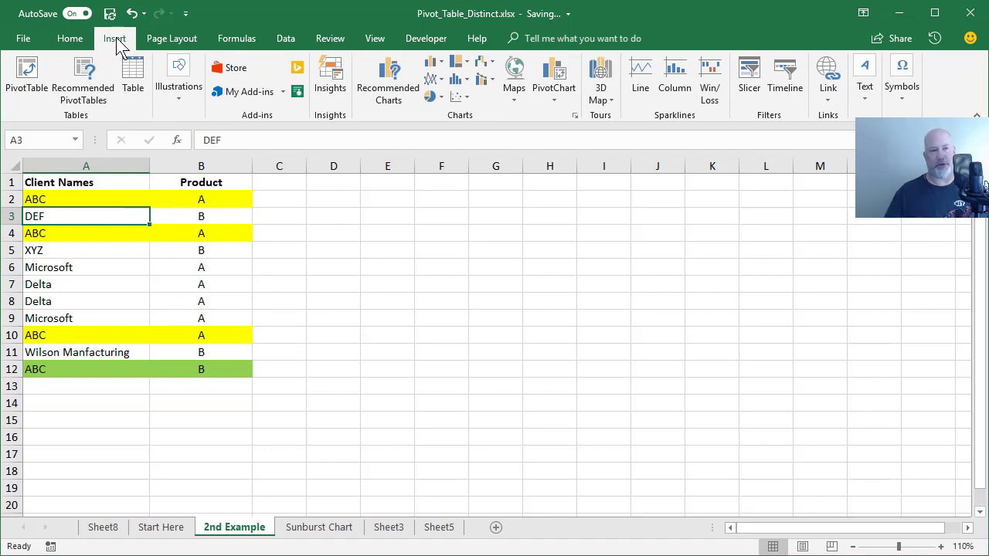
click(27, 74)
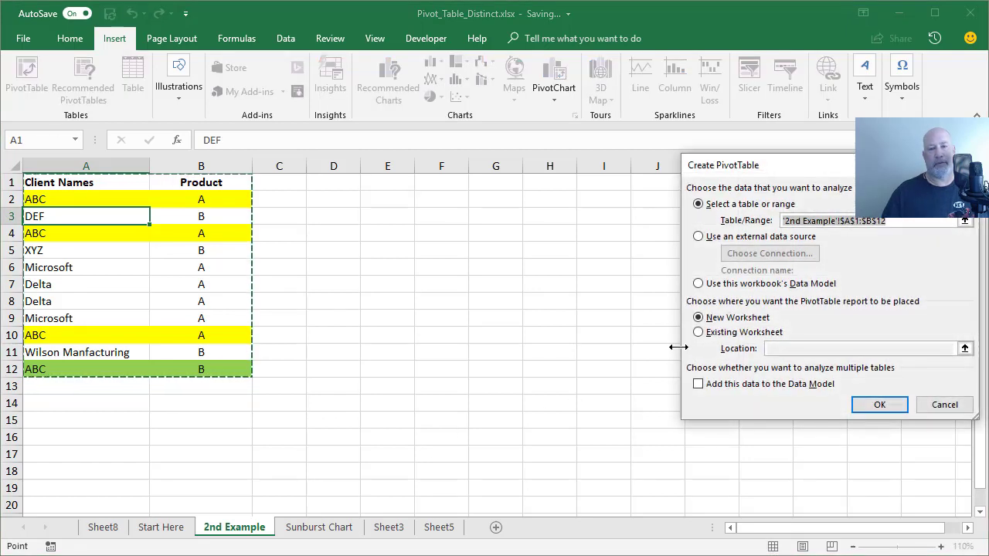
click(712, 335)
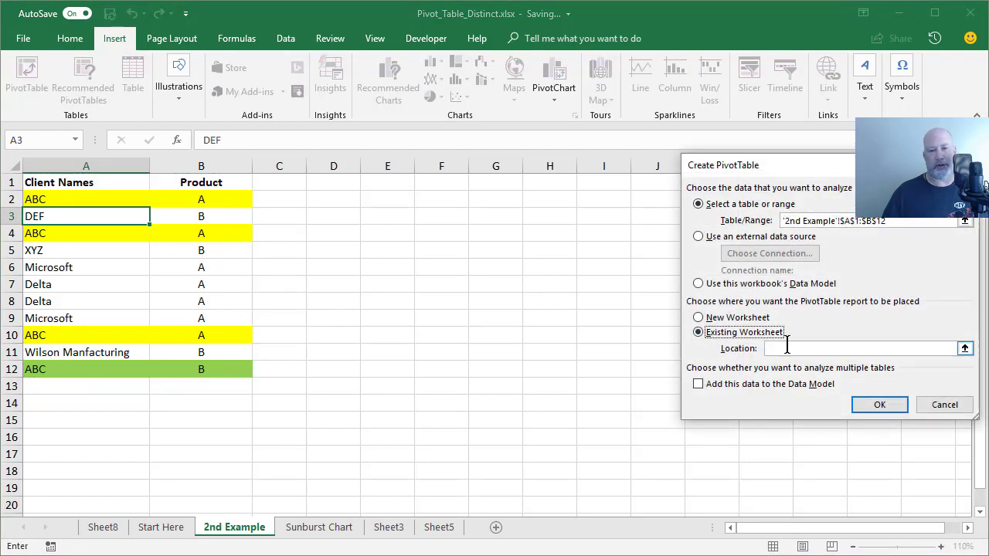
click(394, 239)
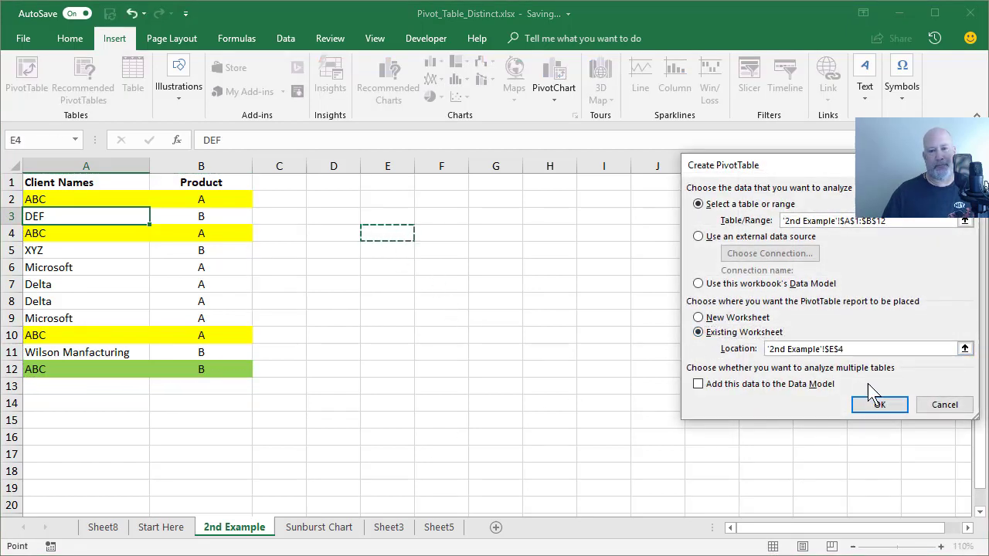
click(698, 386)
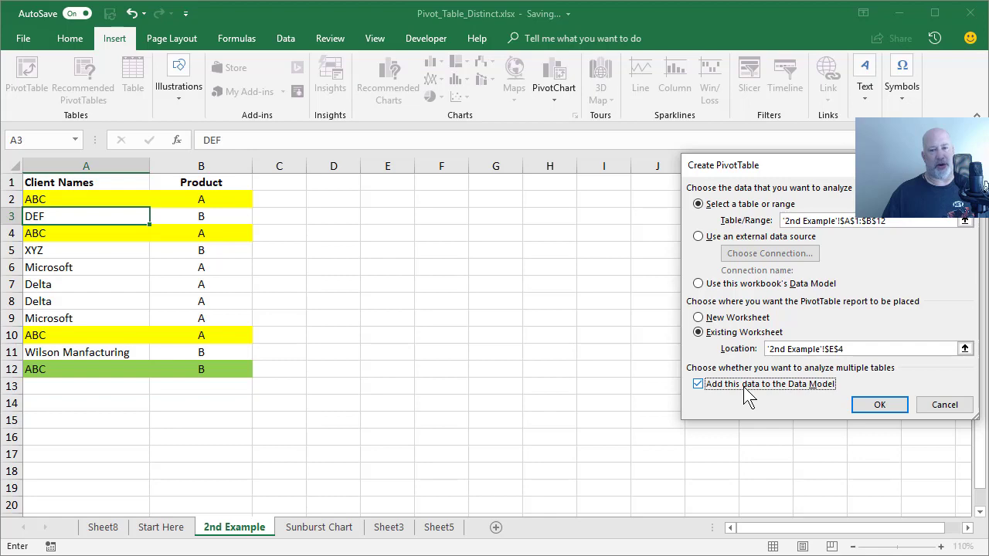
click(873, 406)
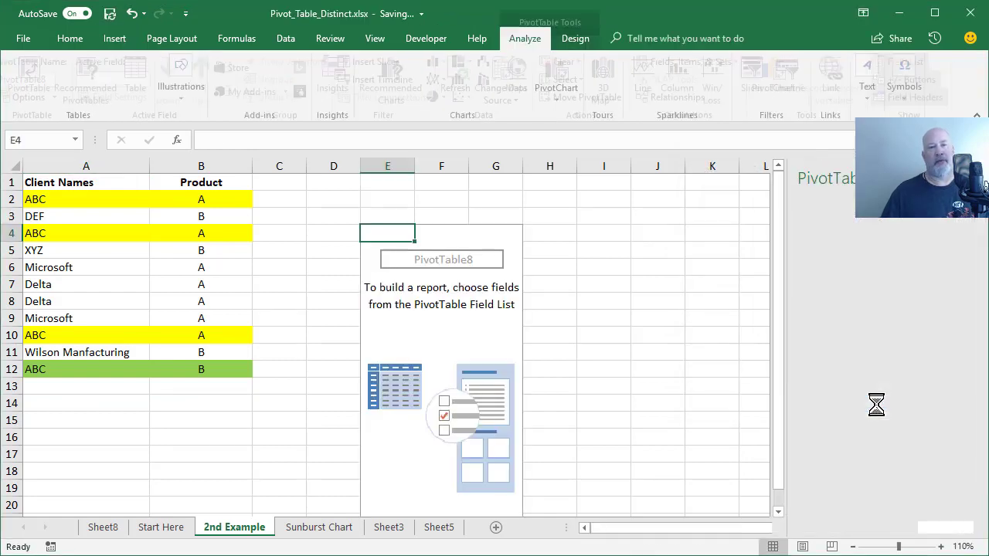
Step: Place Client Names in the PivotTable rows and Product in the values, summarizing Product by Distinct Count
drag(865, 292, 856, 482)
drag(848, 307, 934, 479)
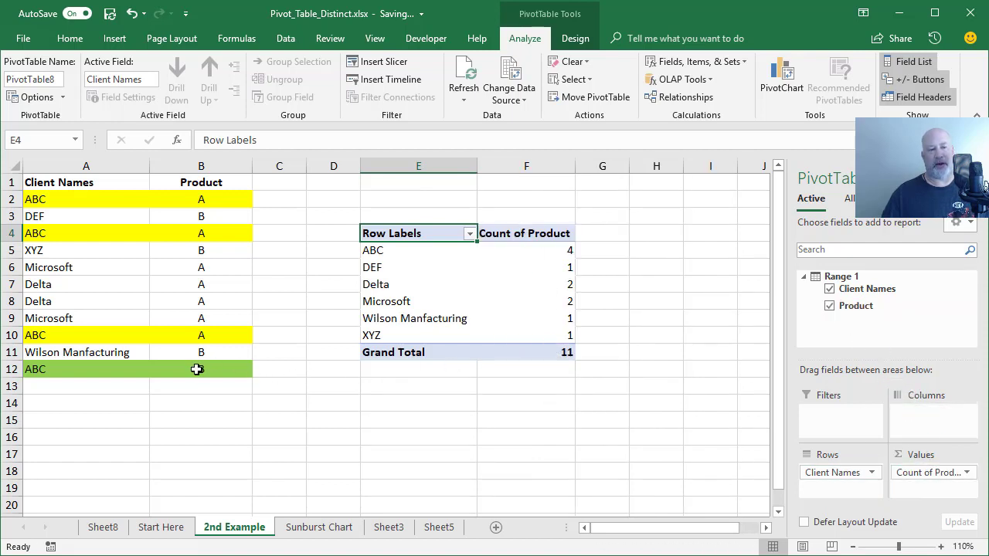
double_click(530, 234)
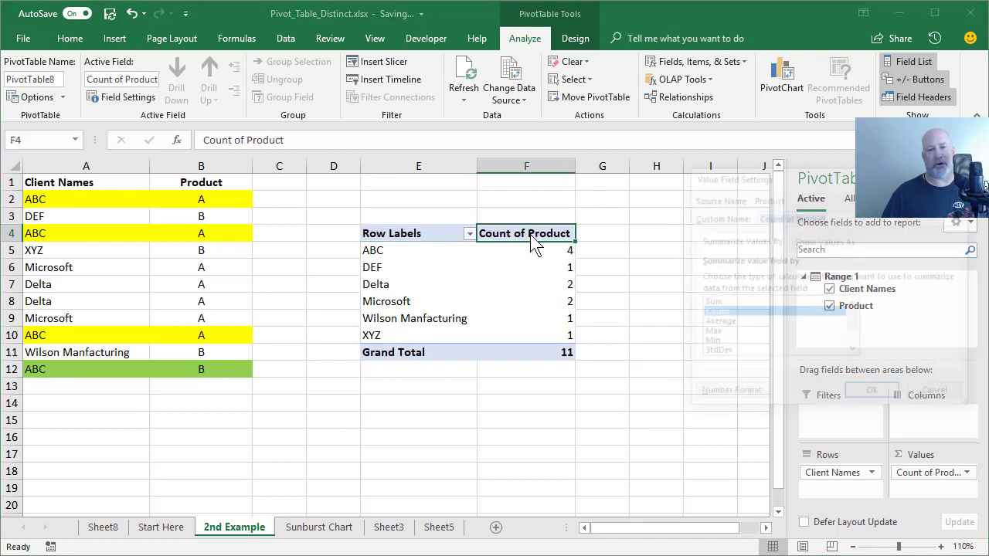
drag(855, 322, 859, 346)
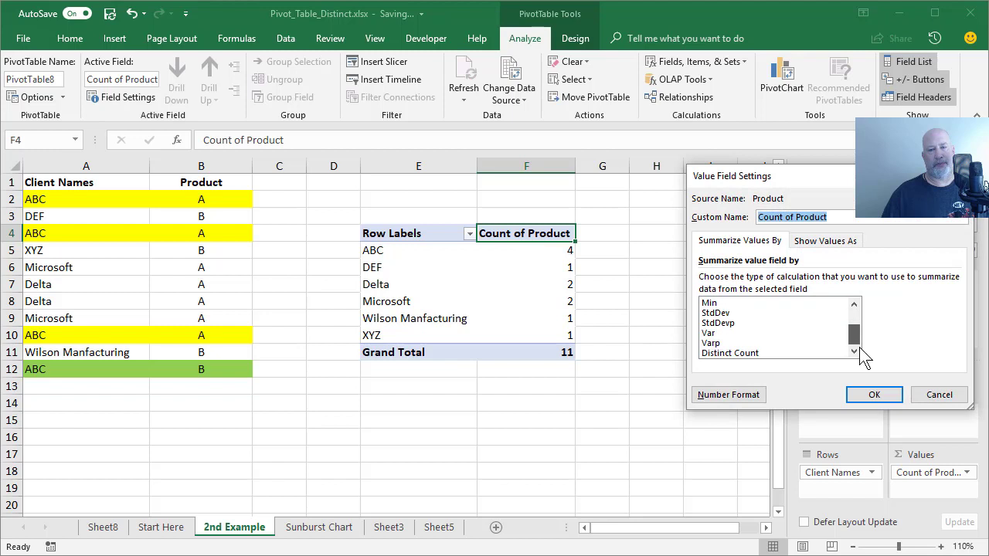
click(738, 351)
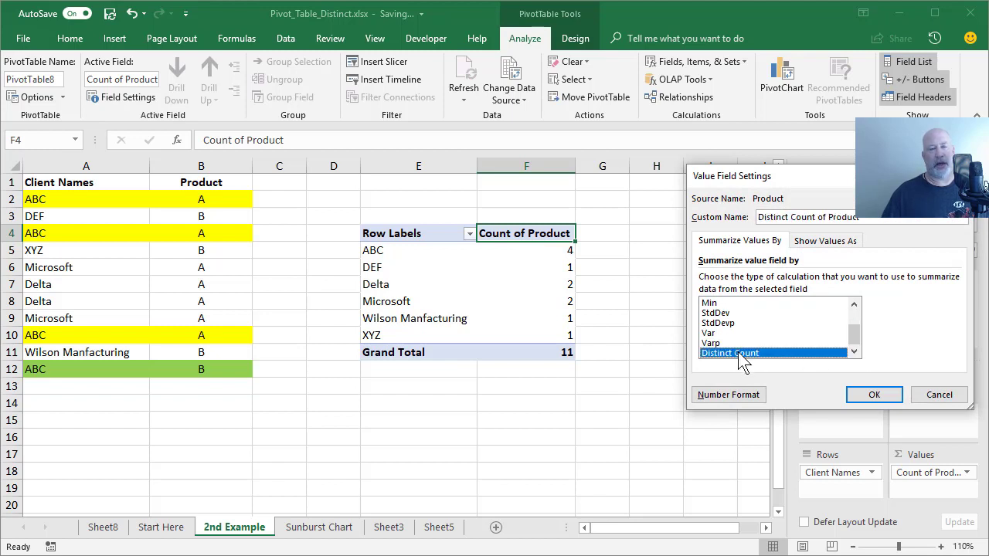
click(875, 395)
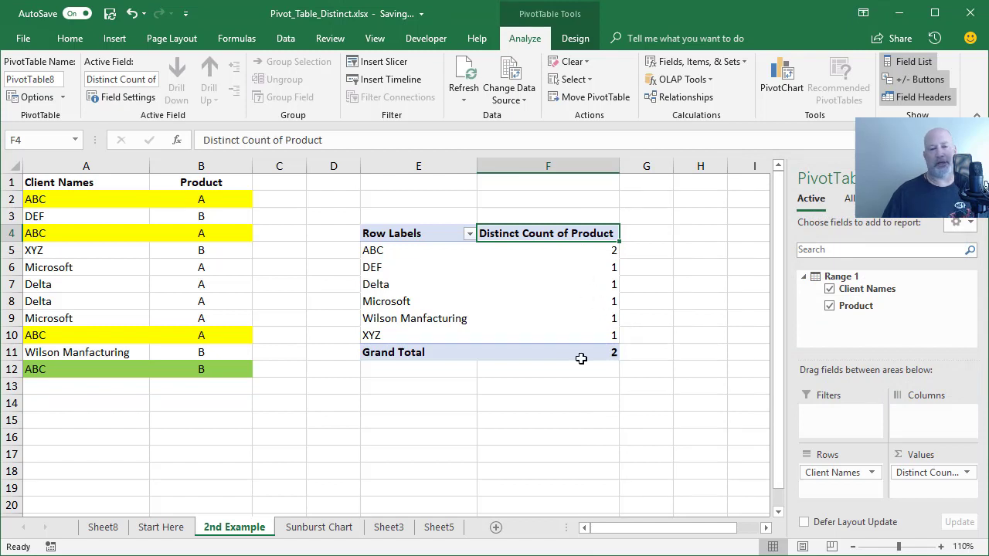
mouse_move(582, 359)
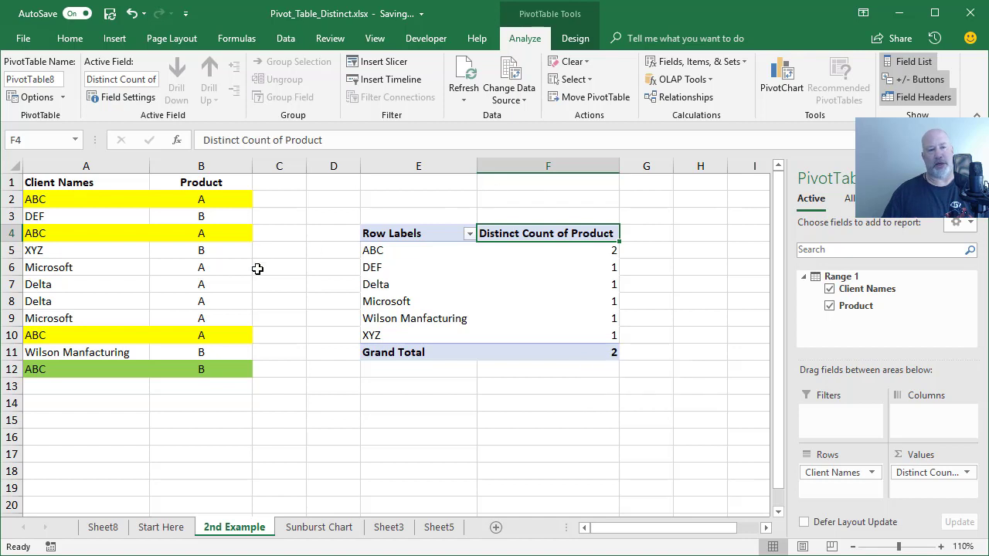
Step: Set the product for client ABC in B4 to G and refresh the PivotTable
click(205, 234)
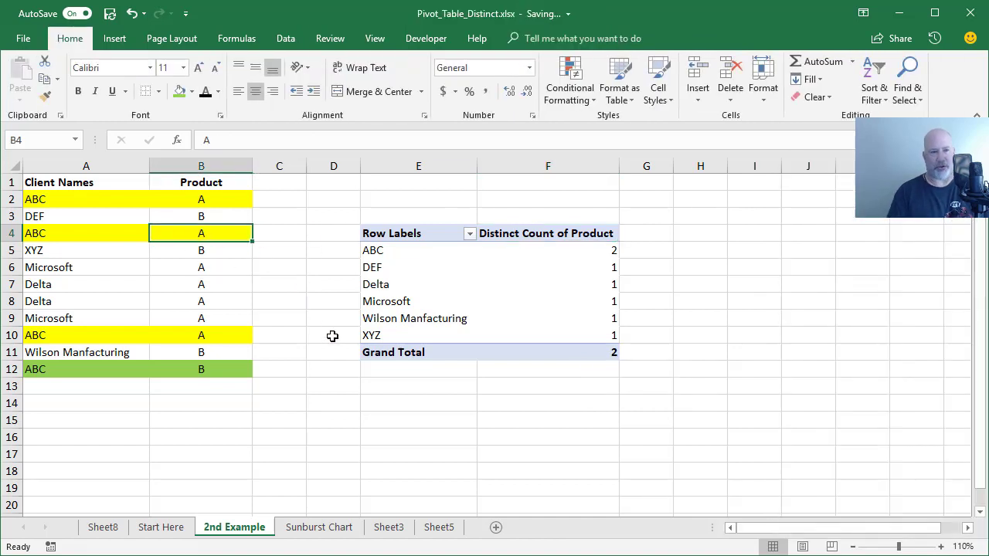
text(G)
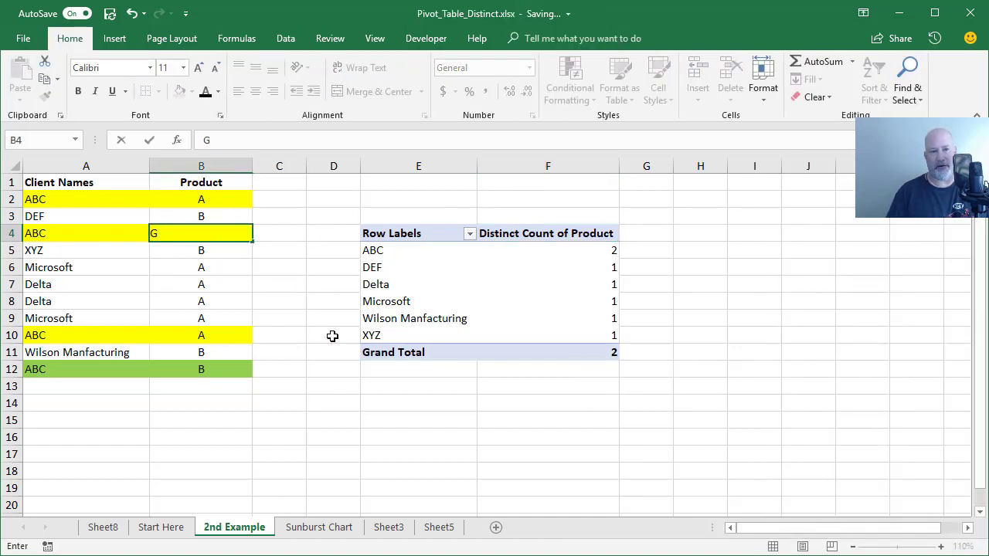
key(Return)
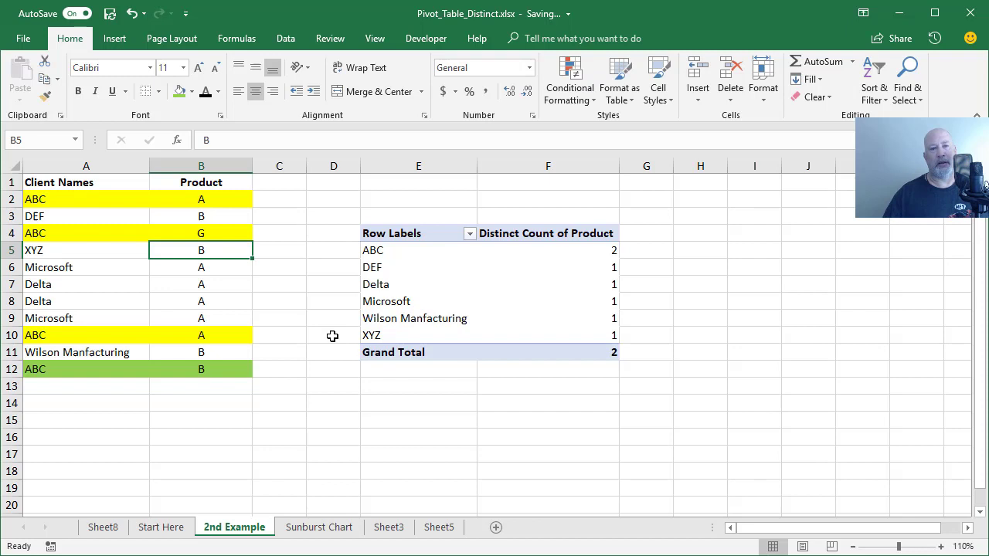
click(554, 250)
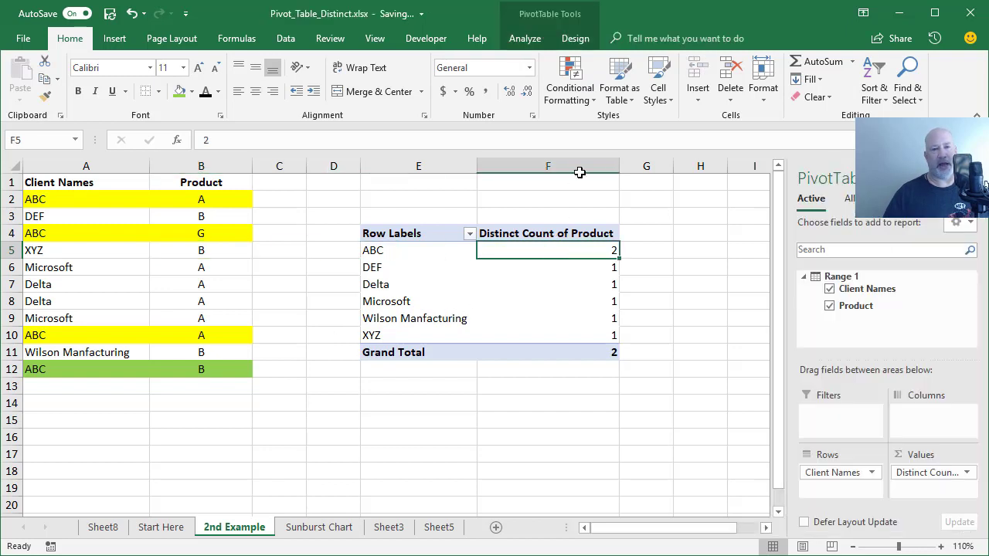
click(534, 44)
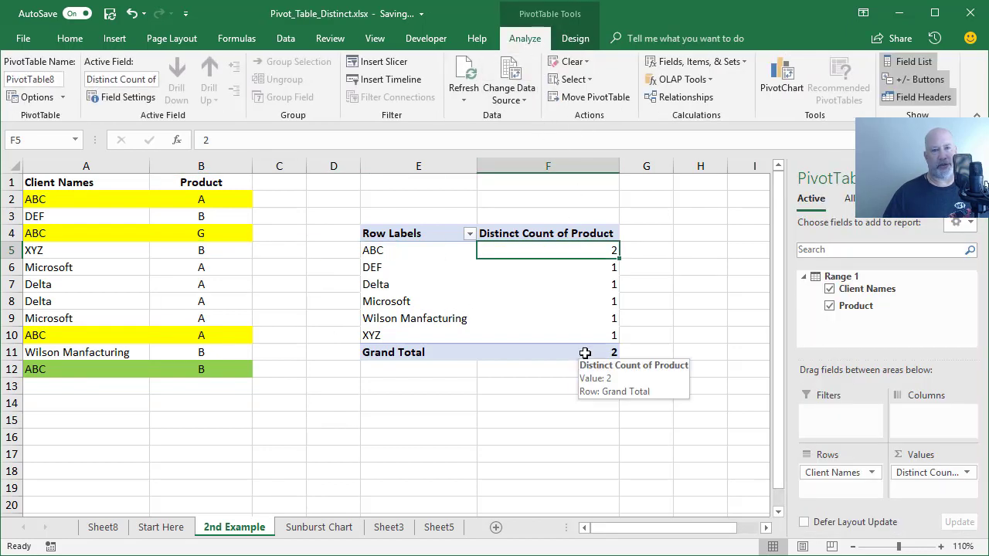
click(457, 69)
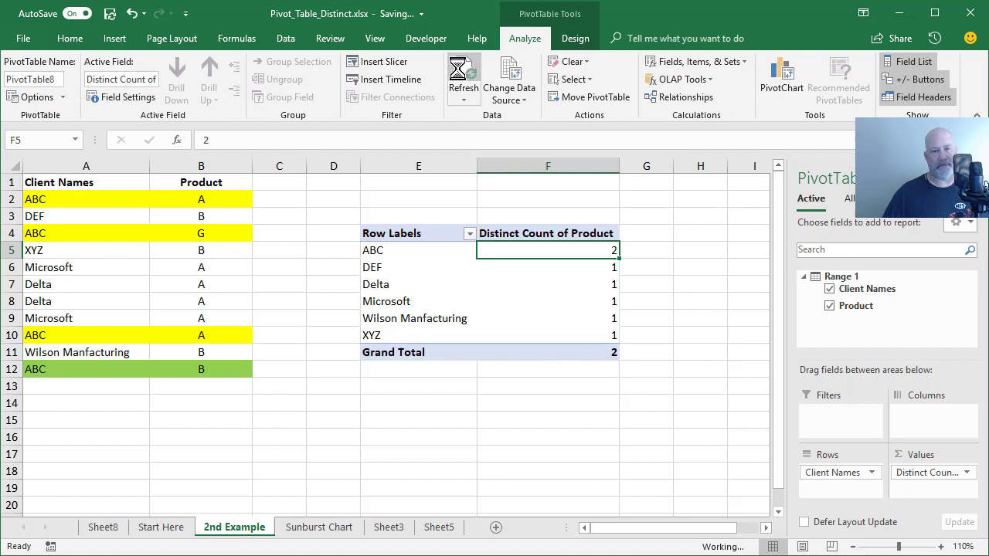